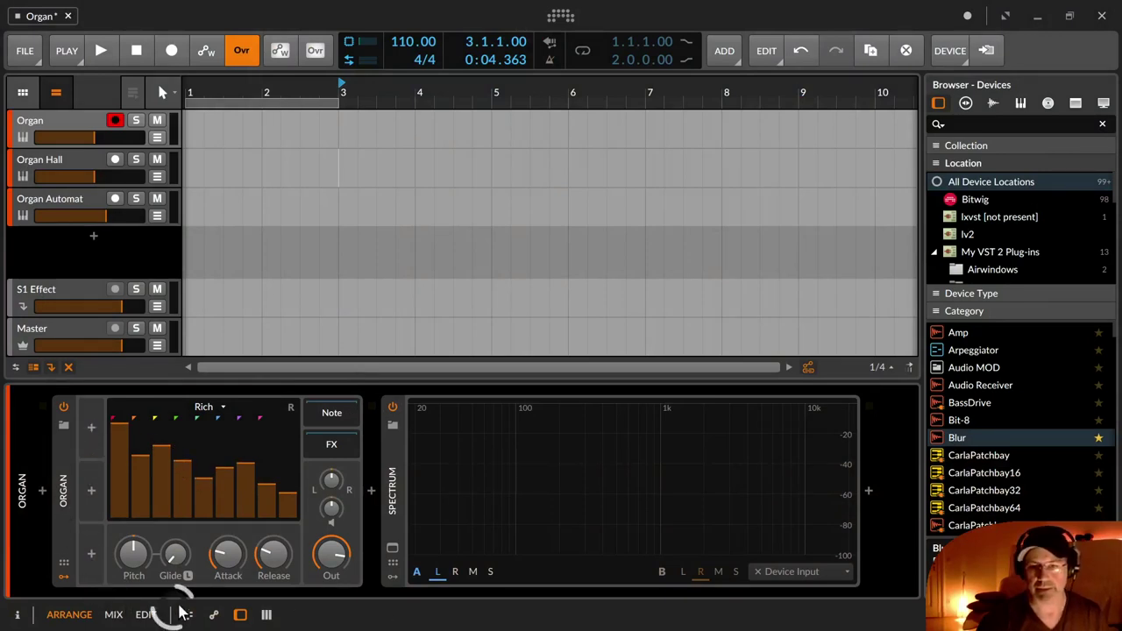
Toggle the Organ device off and on again, and look through its available replacement presets without loading one
click(75, 493)
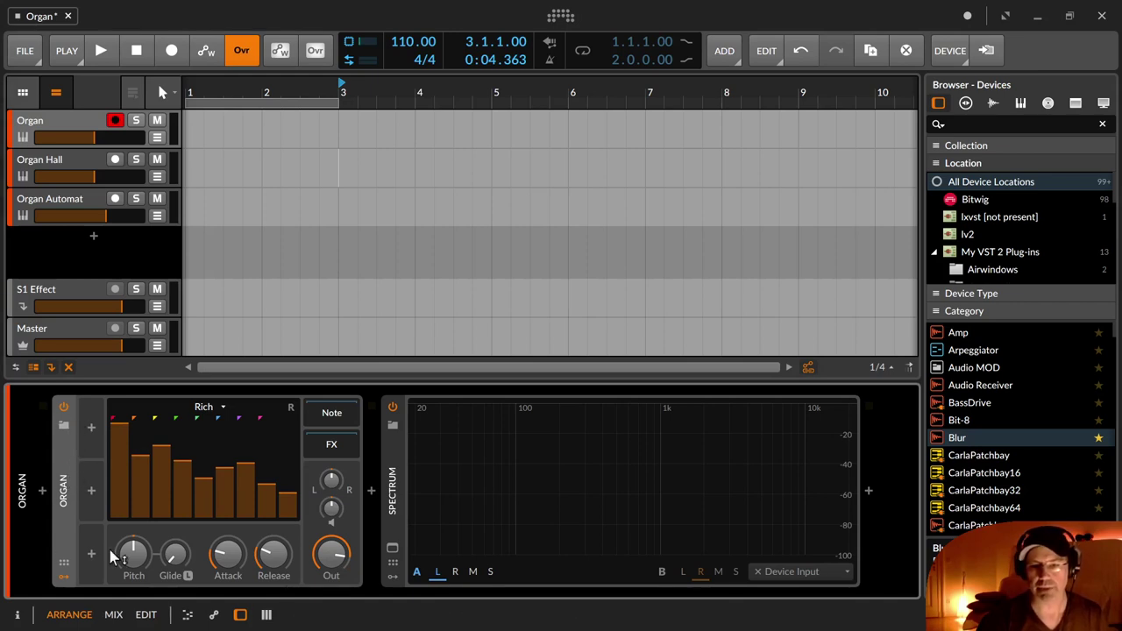
click(64, 407)
click(65, 408)
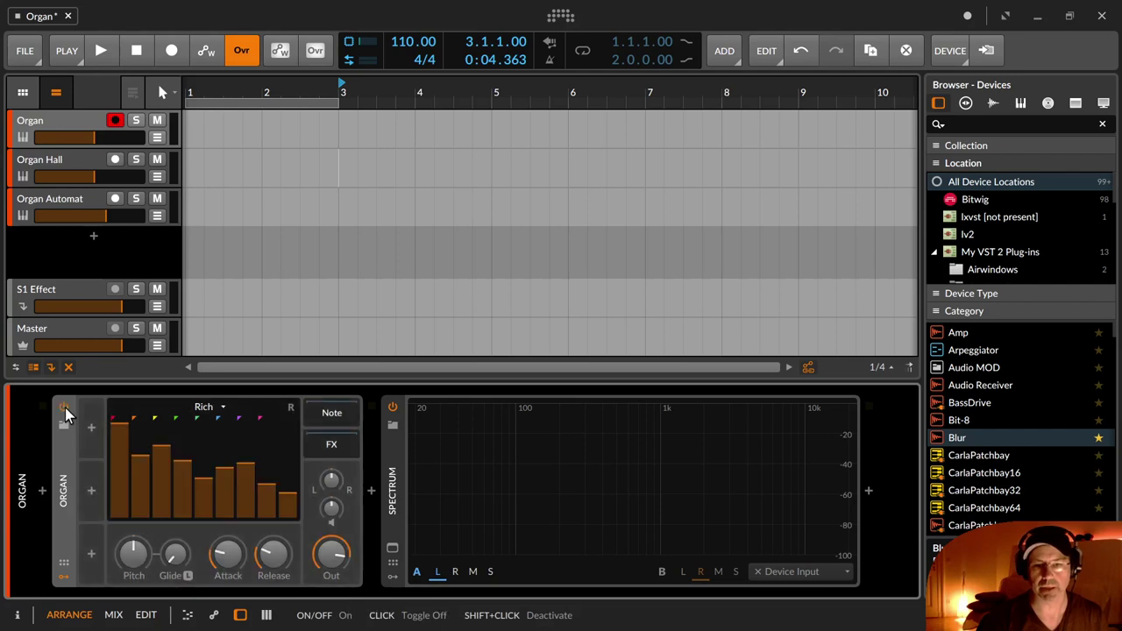
click(62, 425)
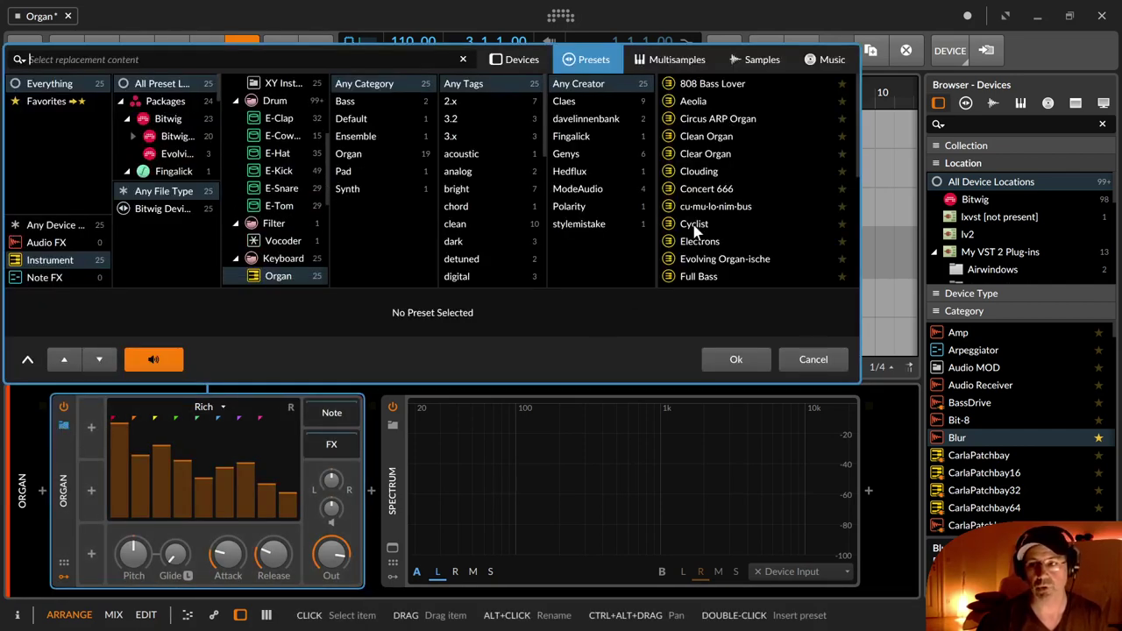
key(Escape)
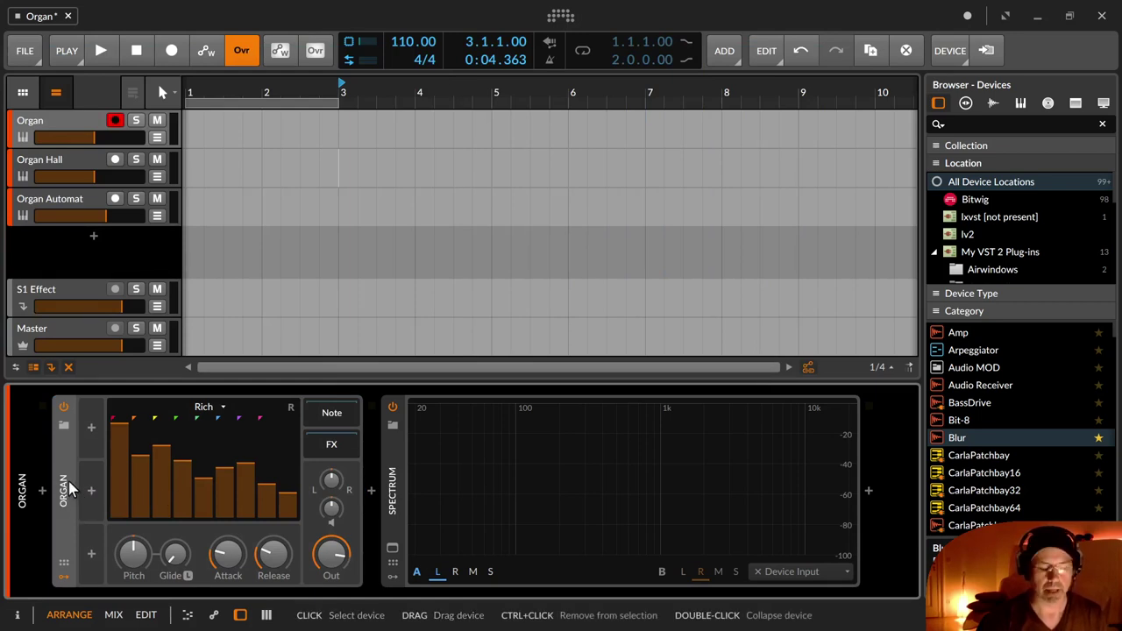
Show the Organ device's remote controls and look at the Remote Controls Editor and the list of pages
click(63, 562)
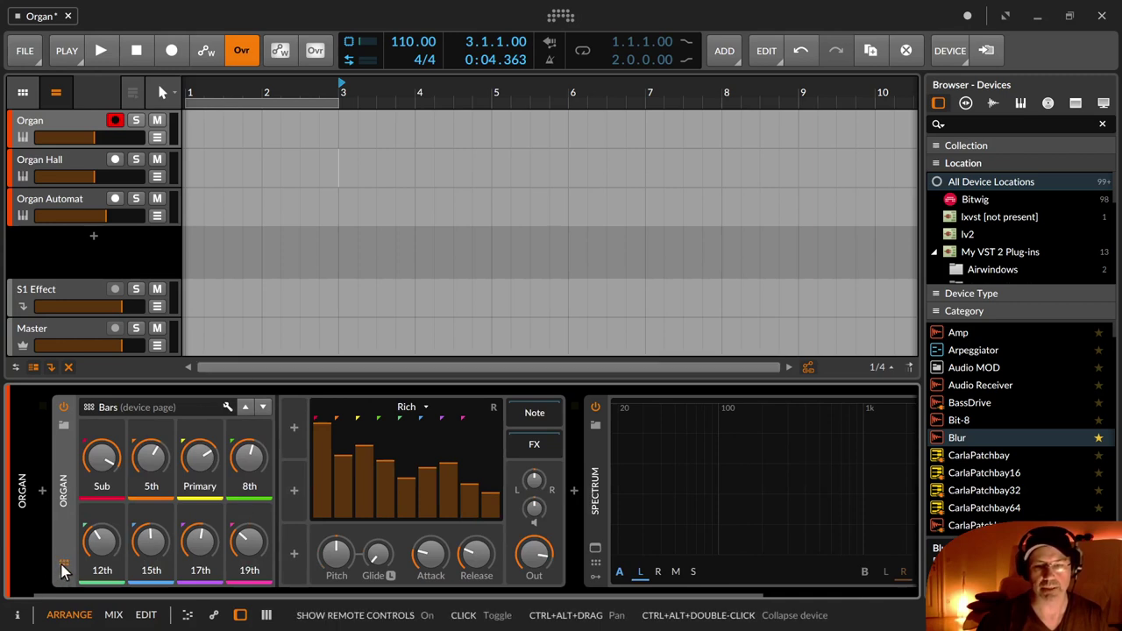
click(228, 407)
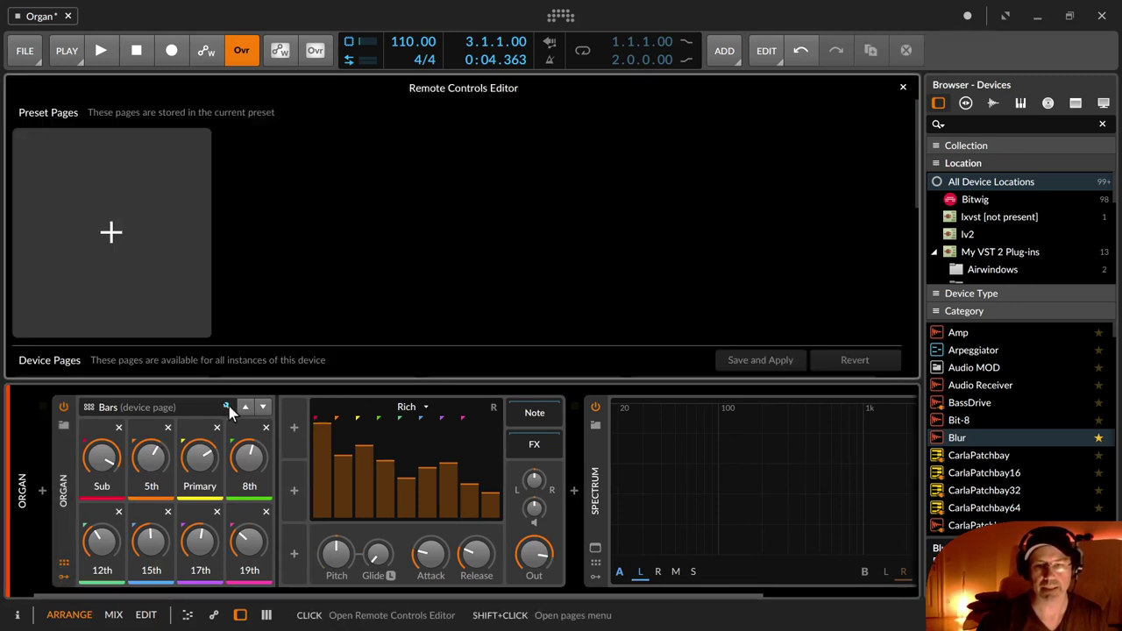
click(227, 408)
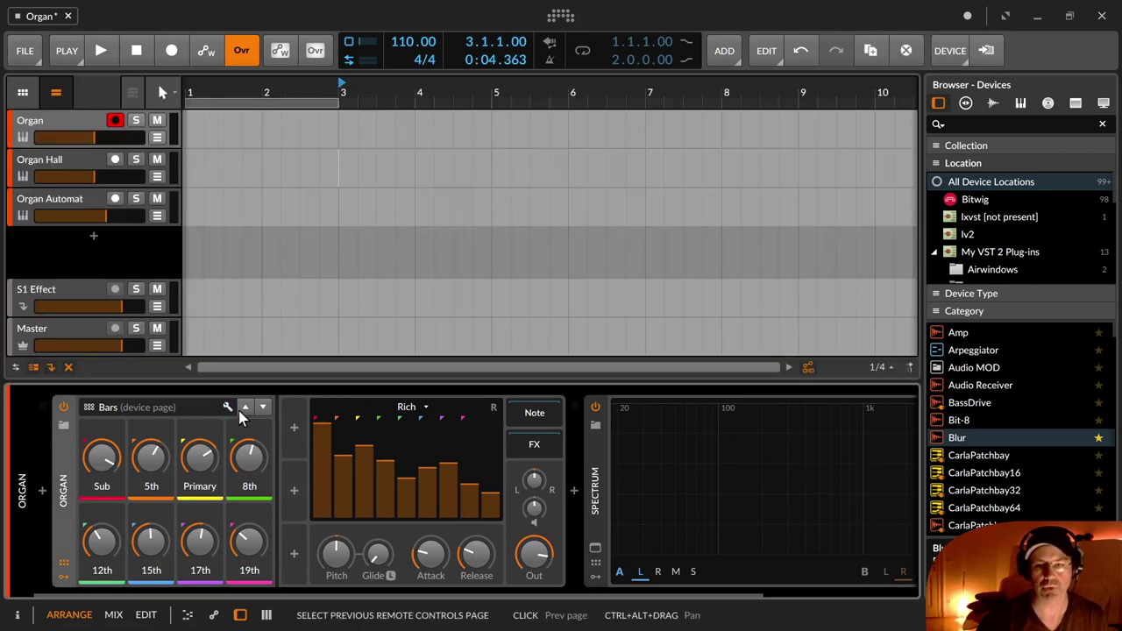
click(166, 408)
click(166, 407)
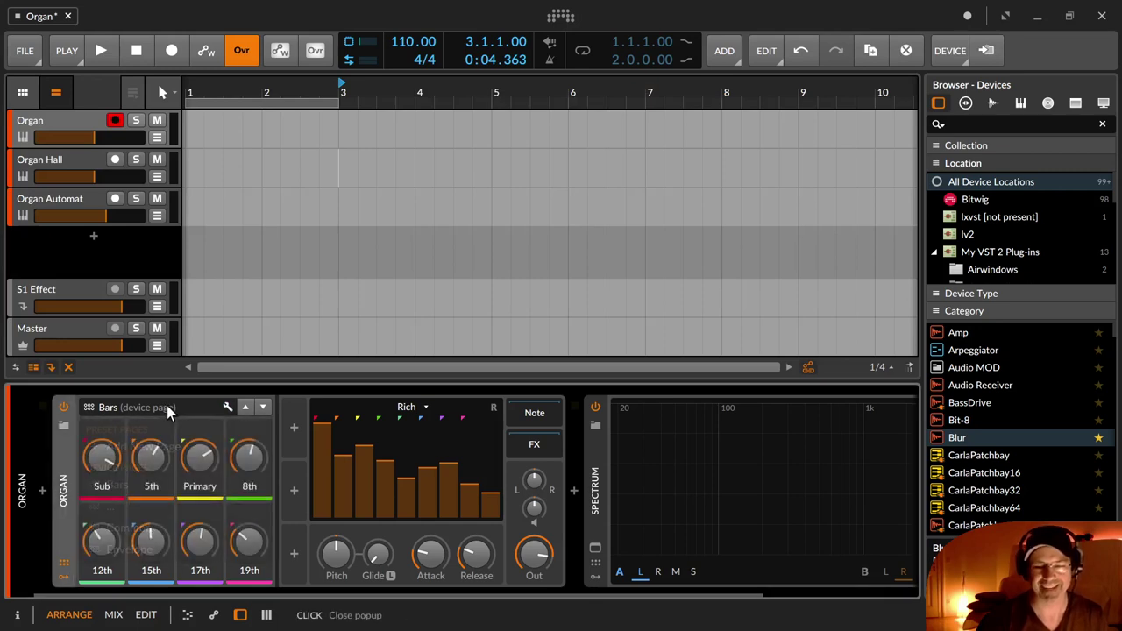
Hide the Organ device's remote controls and its modulator slots
click(63, 576)
click(66, 578)
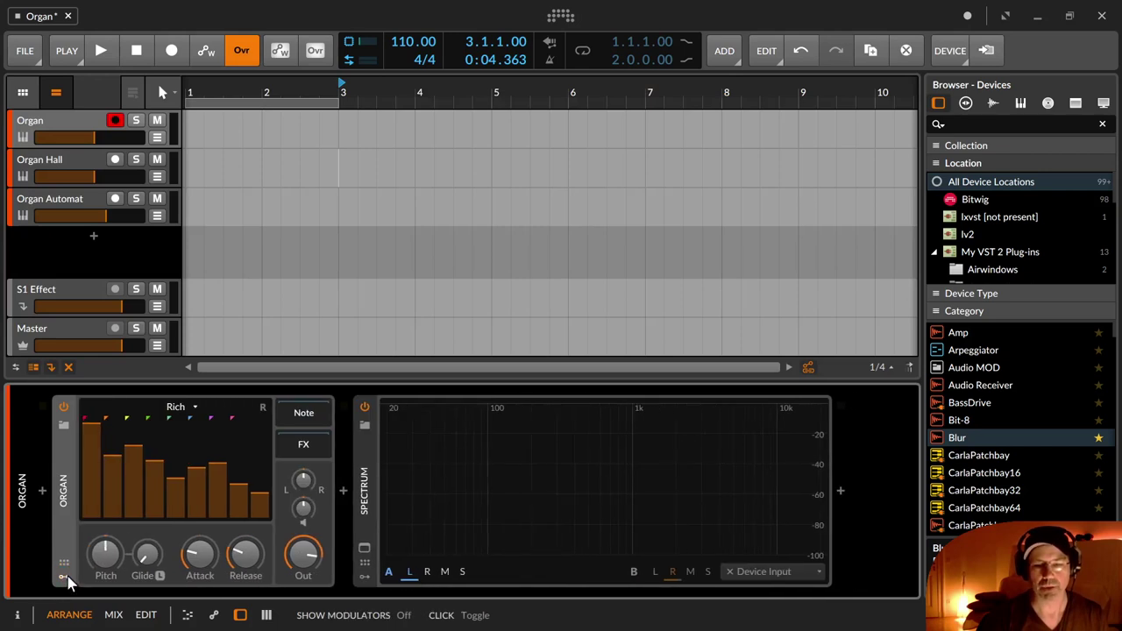
click(67, 579)
click(67, 578)
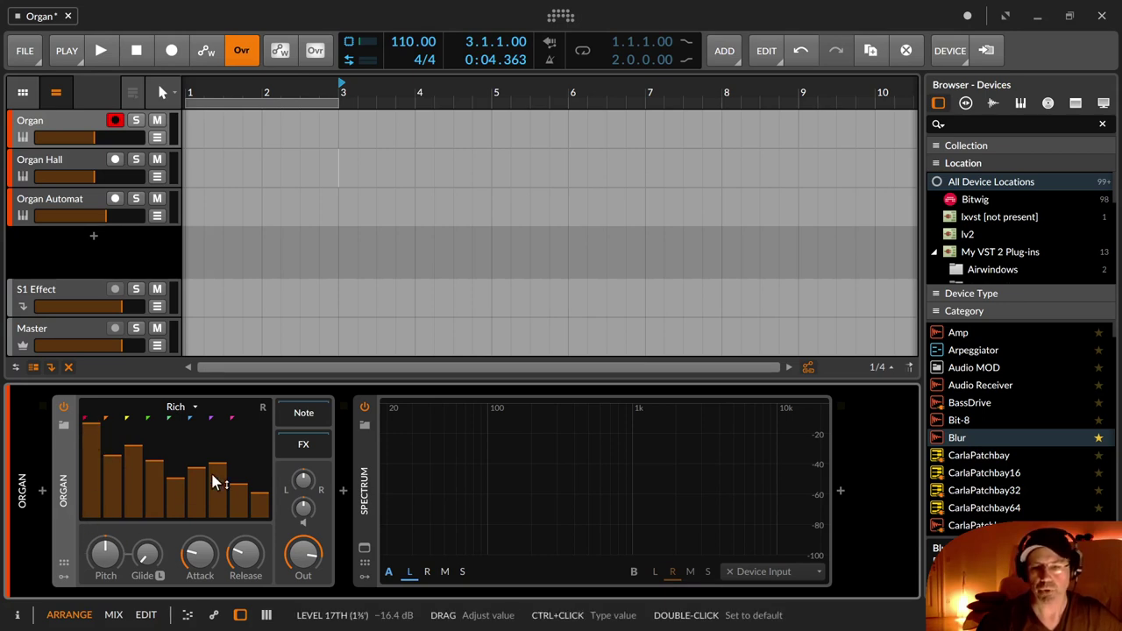
Raise the Organ's third (fundamental) drawbar slightly and read the device's built-in help
drag(131, 463, 132, 444)
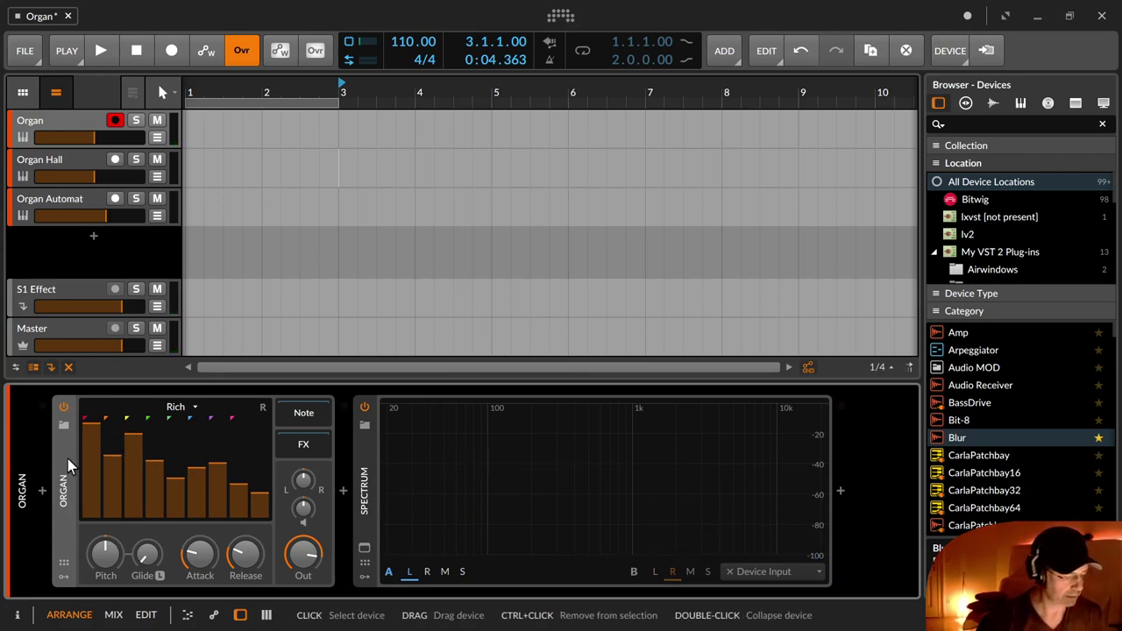
key(F1)
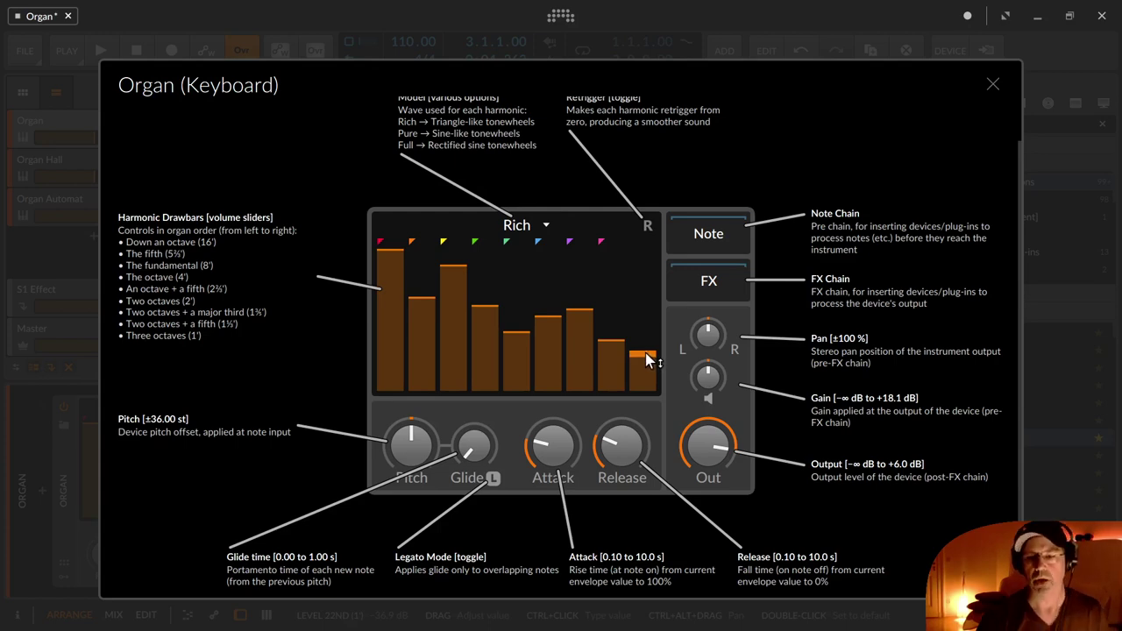
key(Escape)
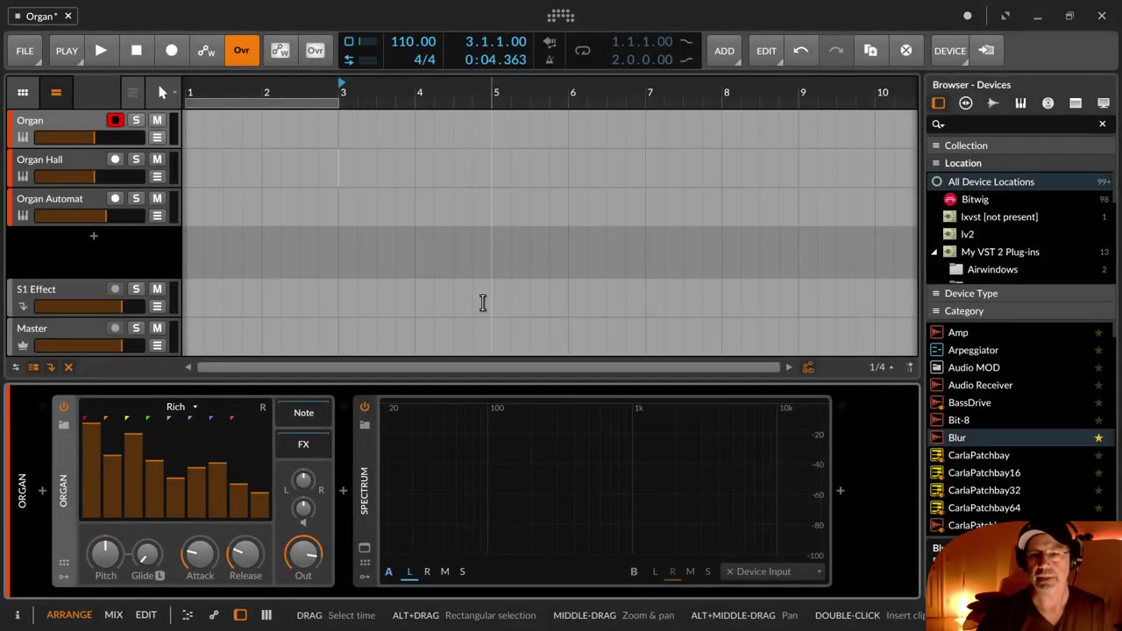
Pull all of the Organ's drawbars down to minimum except the third (fundamental) one, which stays raised
drag(100, 493, 268, 520)
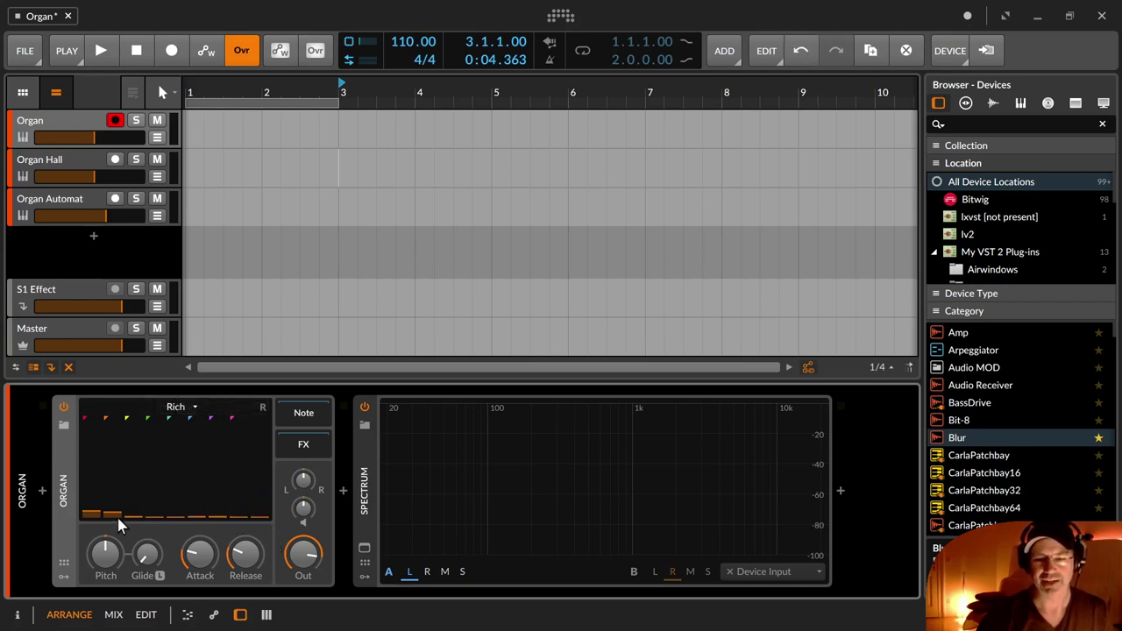
drag(107, 517, 133, 435)
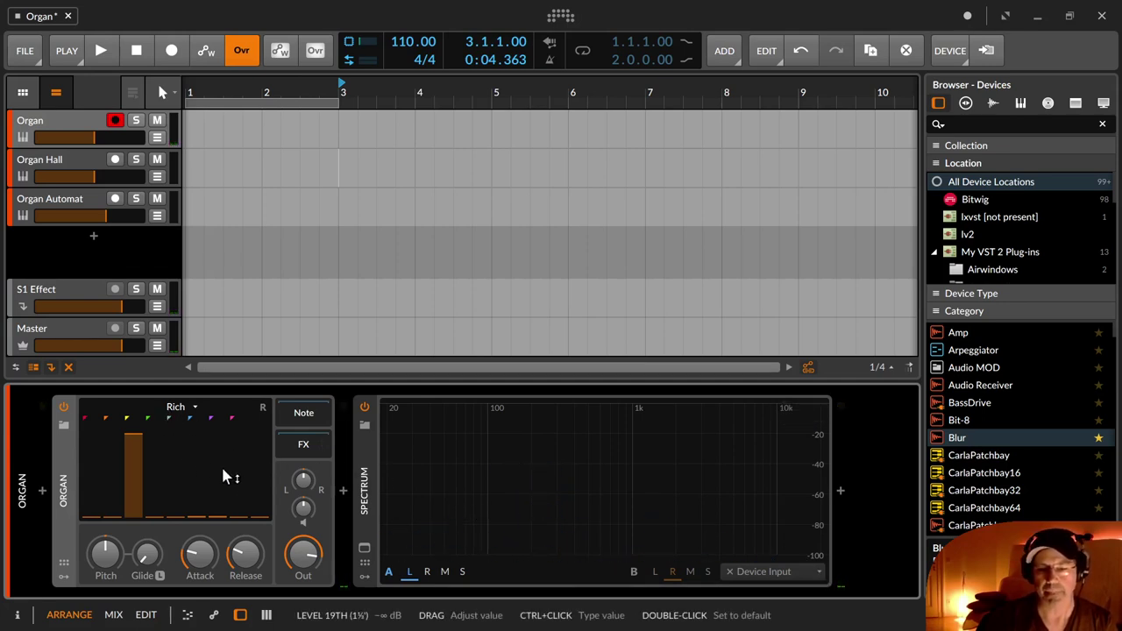
Compare the Organ's Pure, Full and Rich tonewheel models on the spectrum display, finishing on Full
click(176, 410)
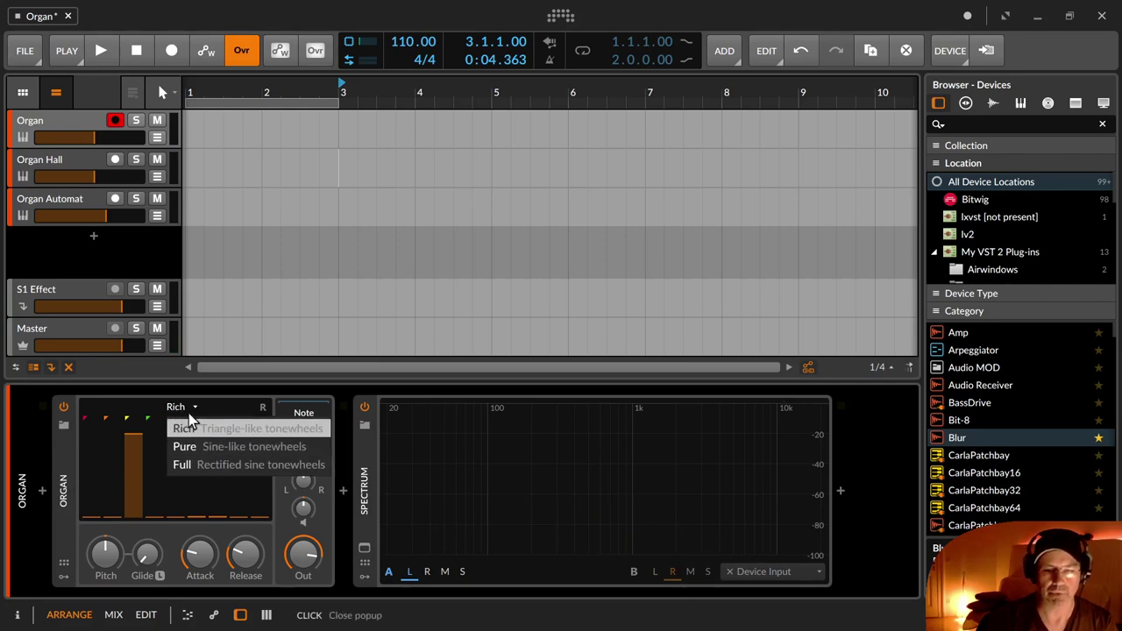
click(205, 445)
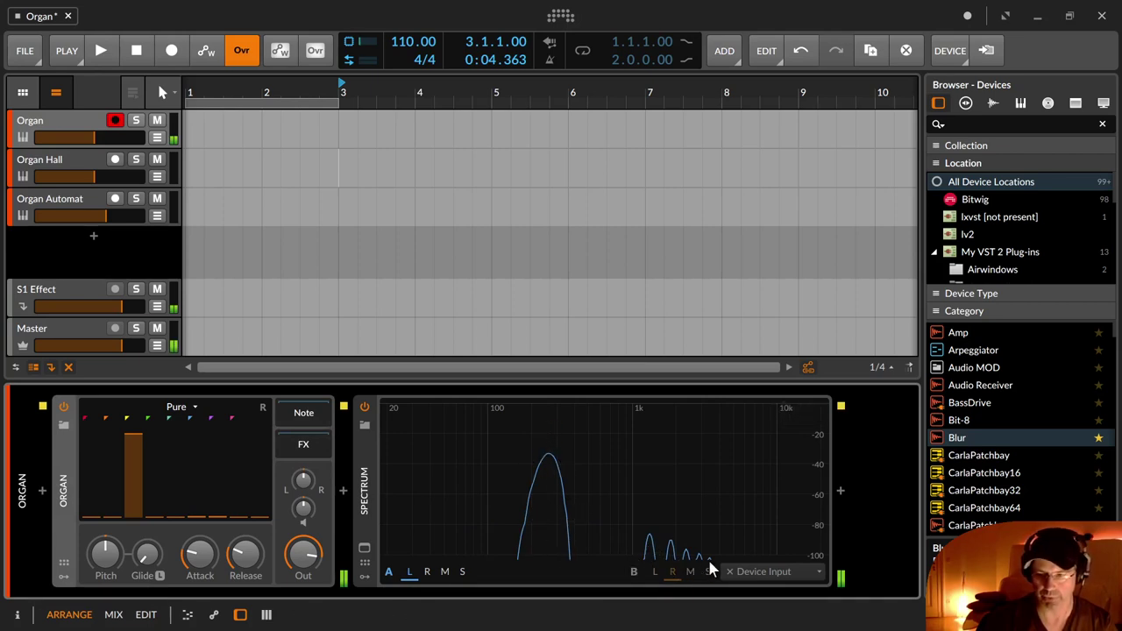
click(180, 407)
click(201, 466)
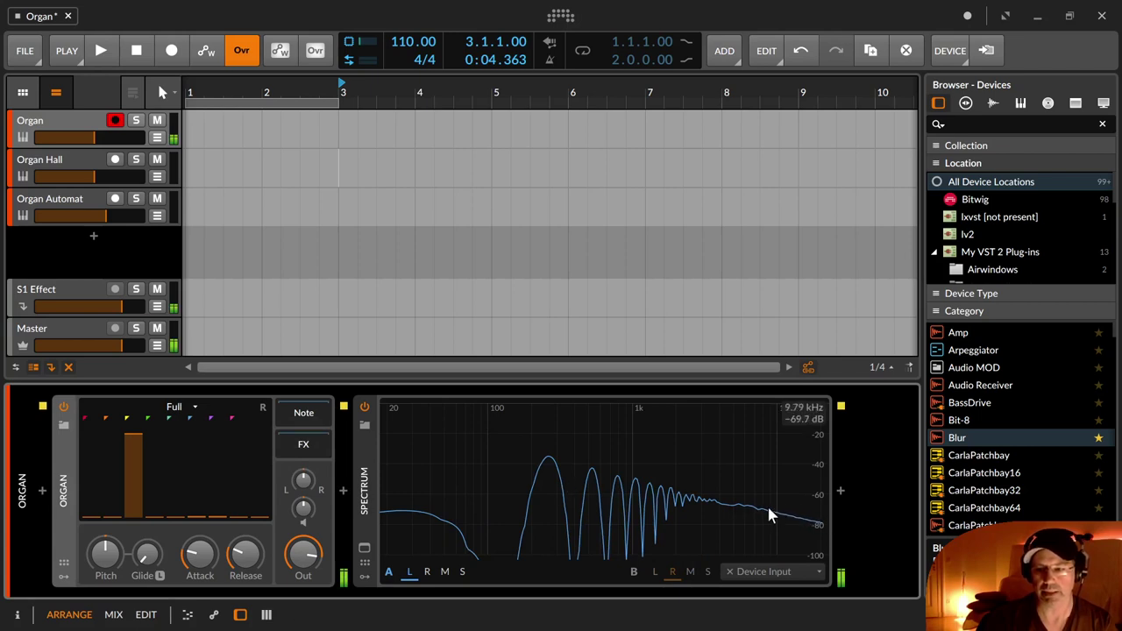
click(162, 410)
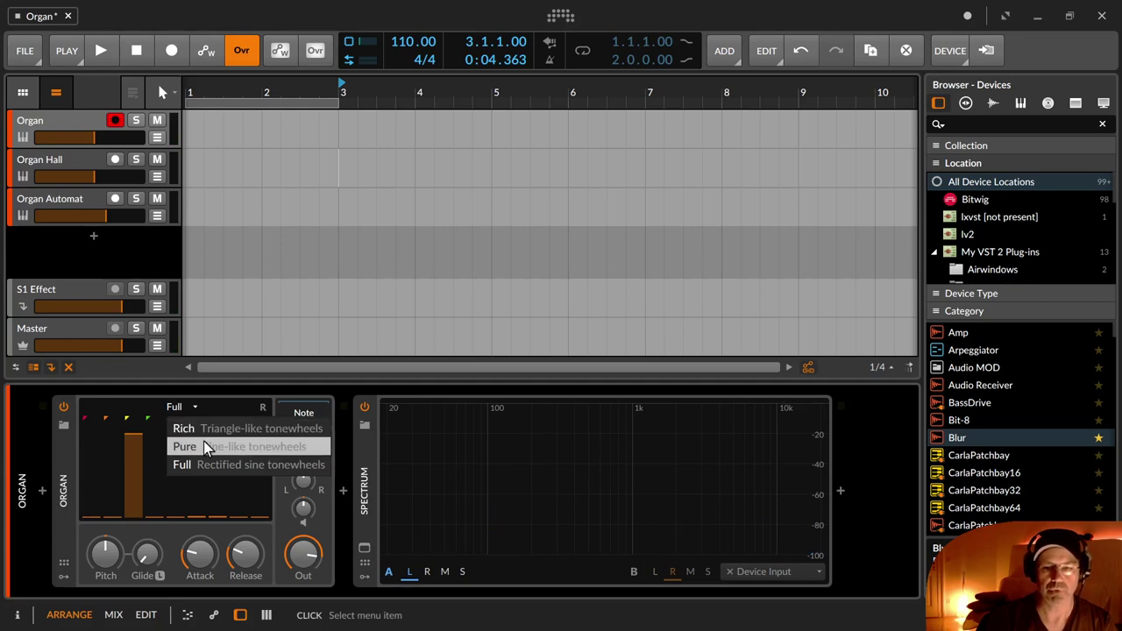
click(204, 443)
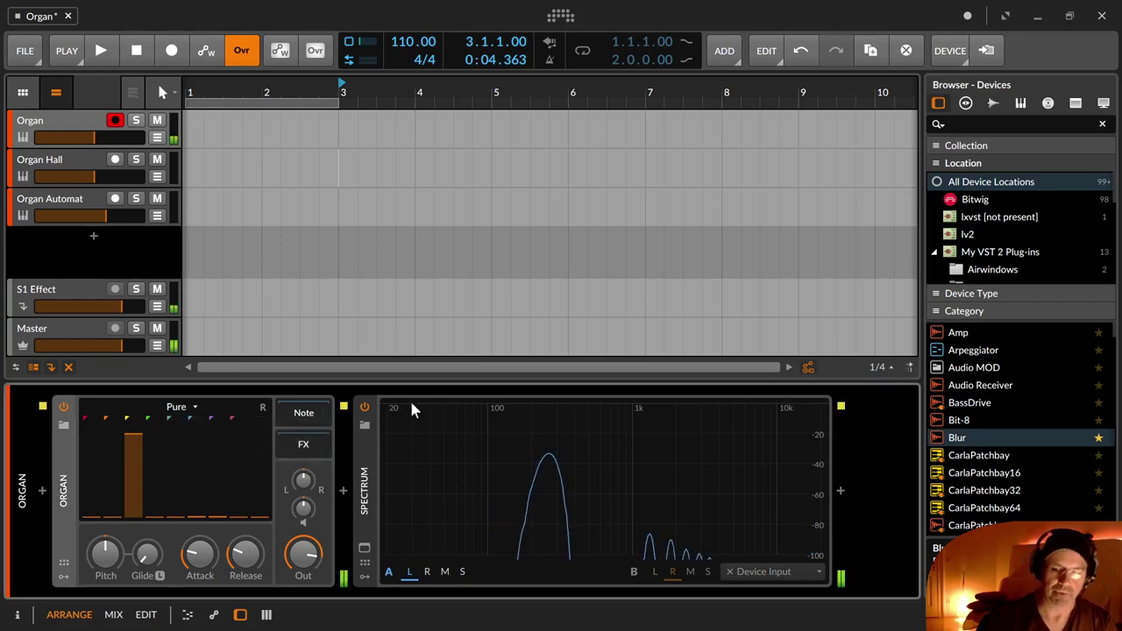
click(186, 415)
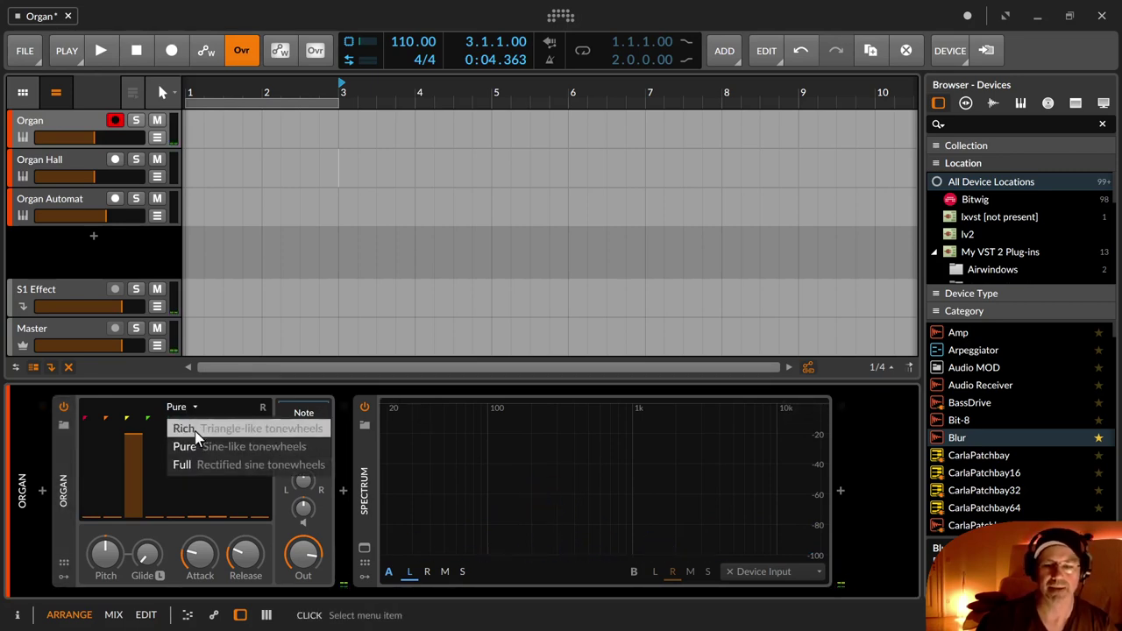
click(193, 426)
click(175, 408)
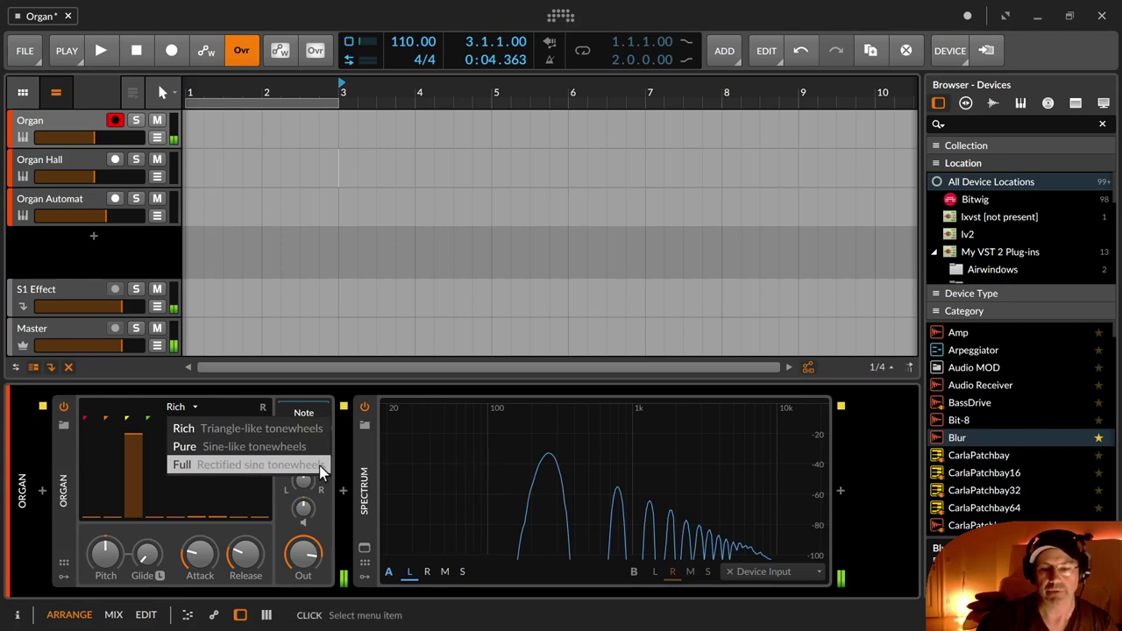
click(267, 472)
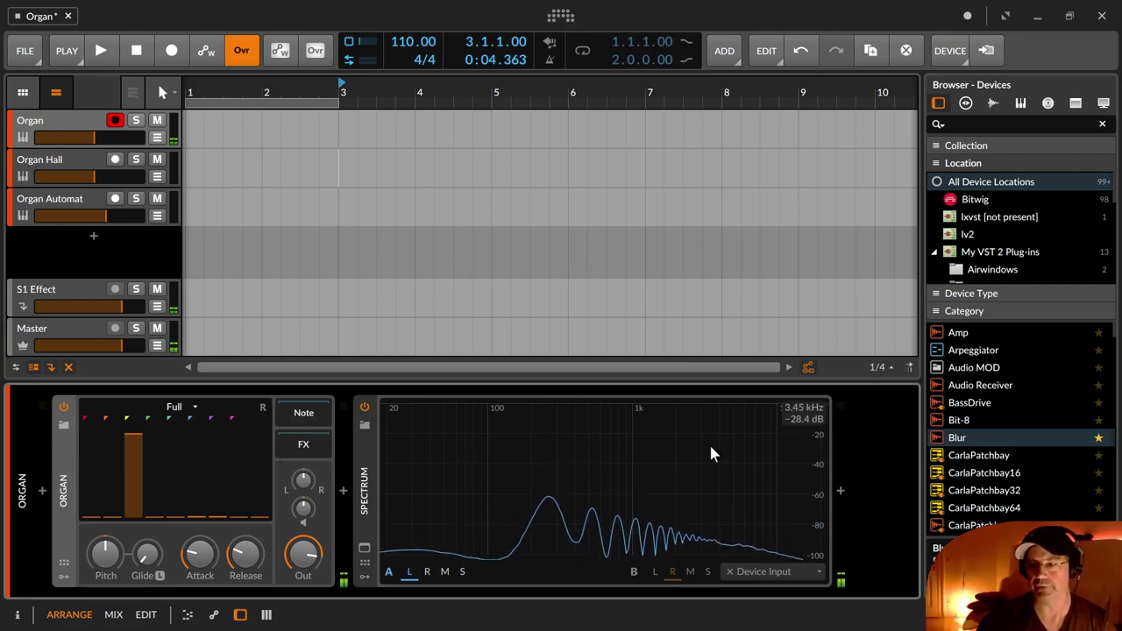
Insert an Oscilloscope after the Spectrum device, collapse Spectrum, and set the oscilloscope's scale to 3.99 kHz
click(840, 491)
text(osci)
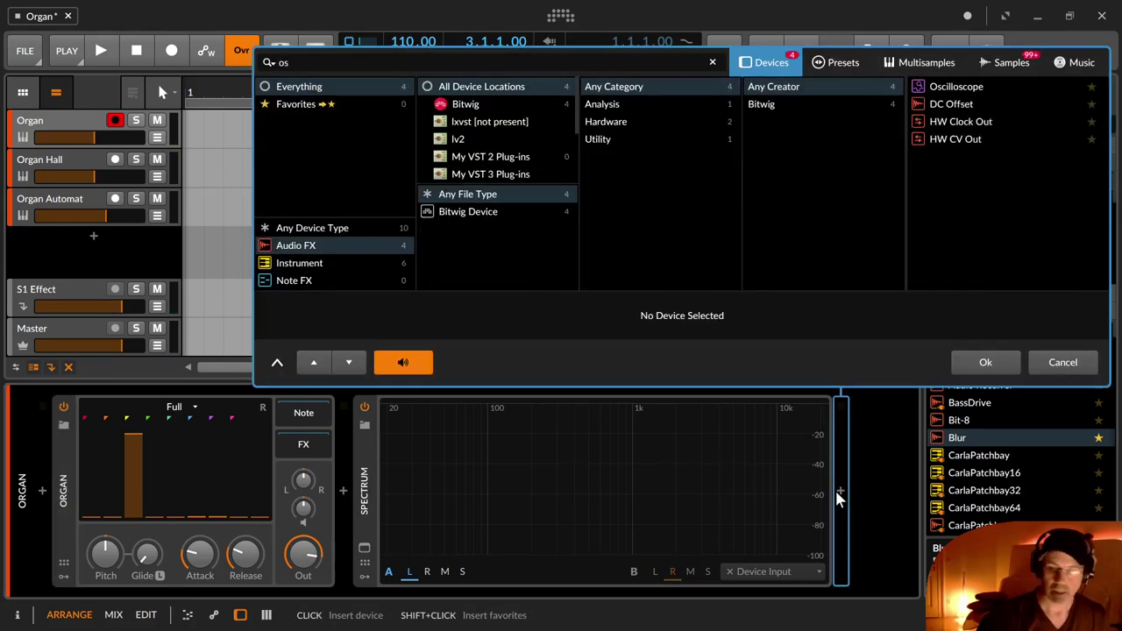
key(Return)
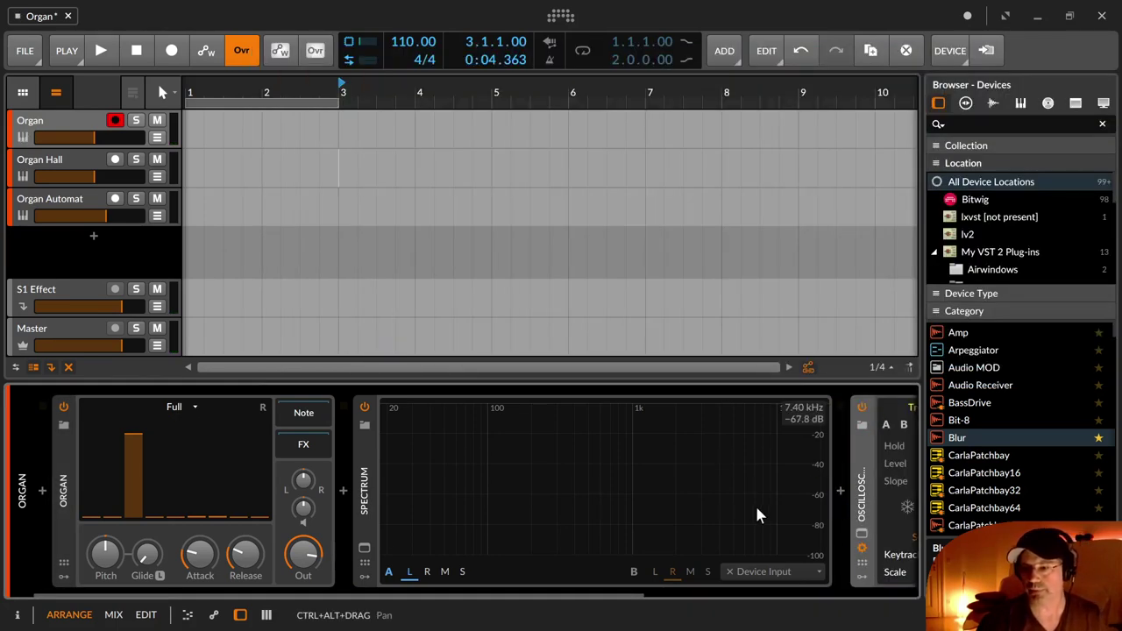
double_click(364, 515)
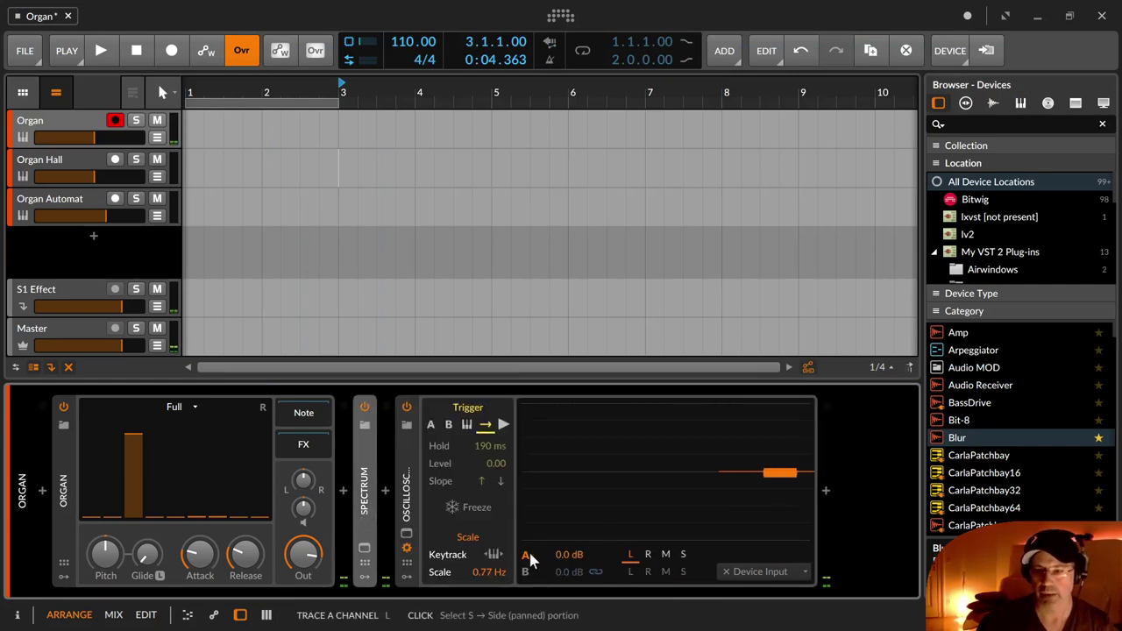
drag(488, 573, 488, 495)
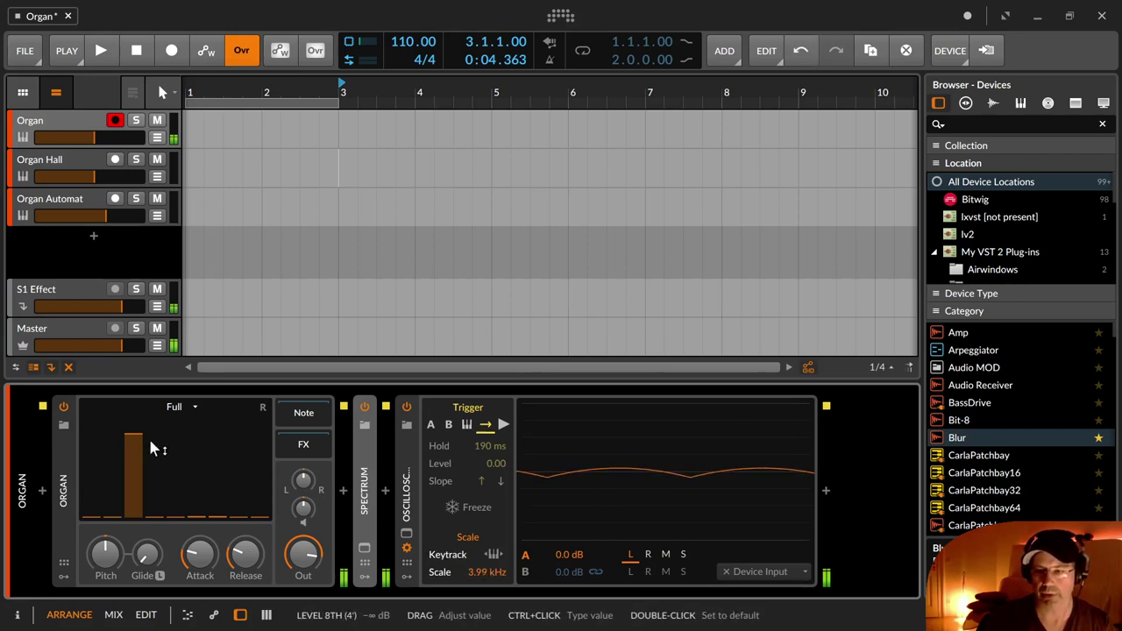
Lower the Organ's fundamental drawbar to minimum, raise the first (sub) drawbar almost fully, and switch the tonewheel model to Pure
drag(92, 513, 135, 524)
drag(93, 453, 93, 416)
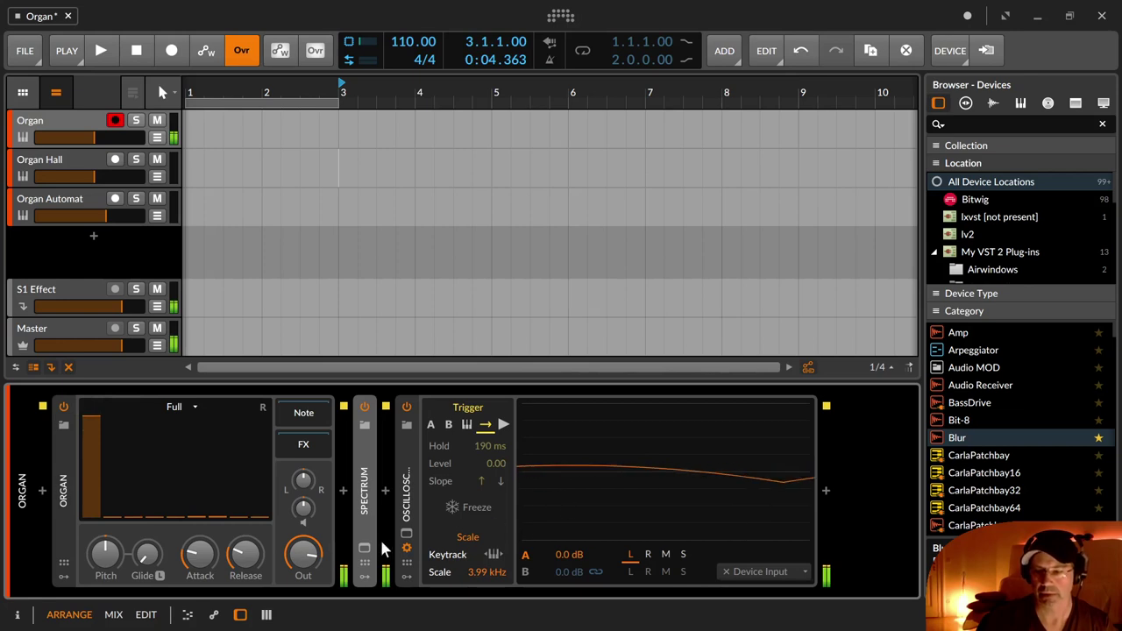
click(186, 406)
click(191, 446)
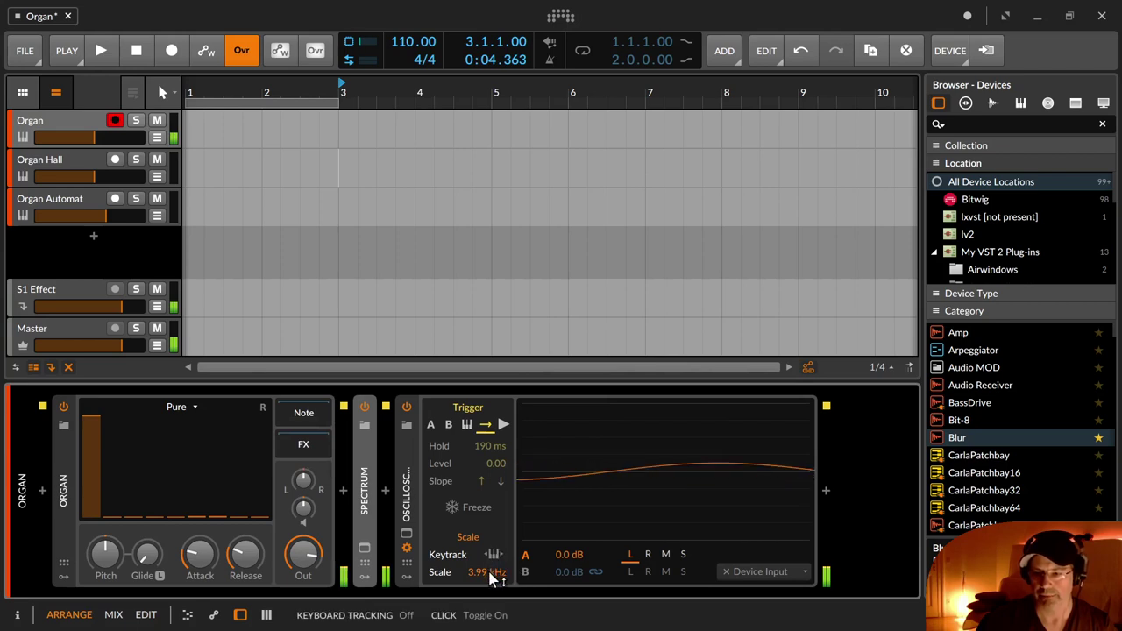
Set the Oscilloscope's scale to 67.4 Hz, its trigger hold to 357 ms and its trigger level to -0.37
drag(491, 575, 491, 614)
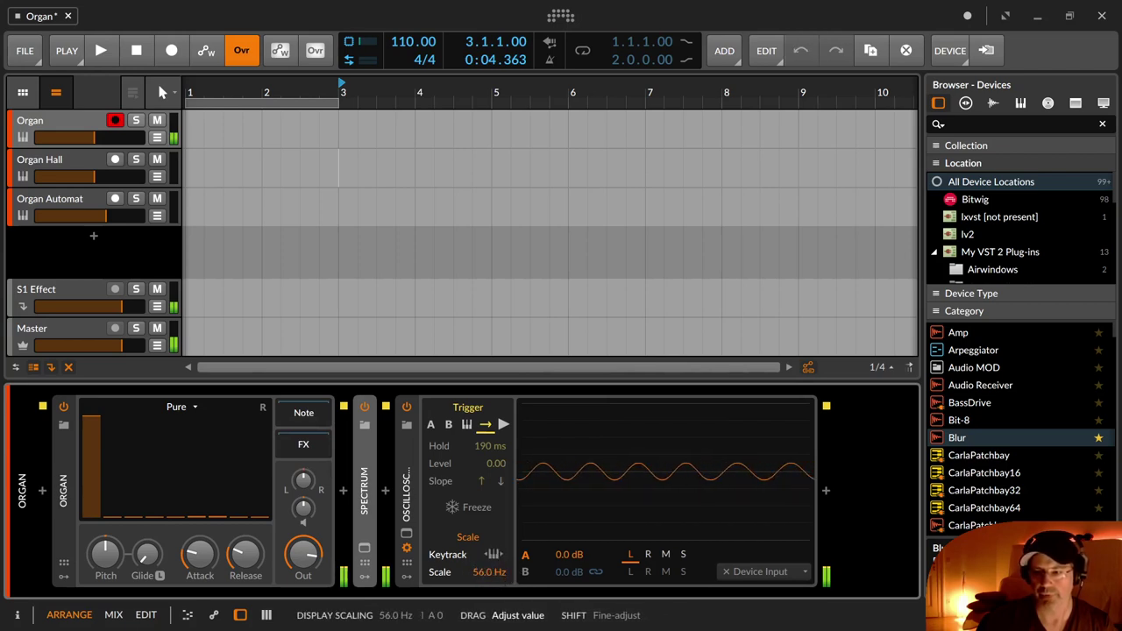
drag(489, 573, 489, 574)
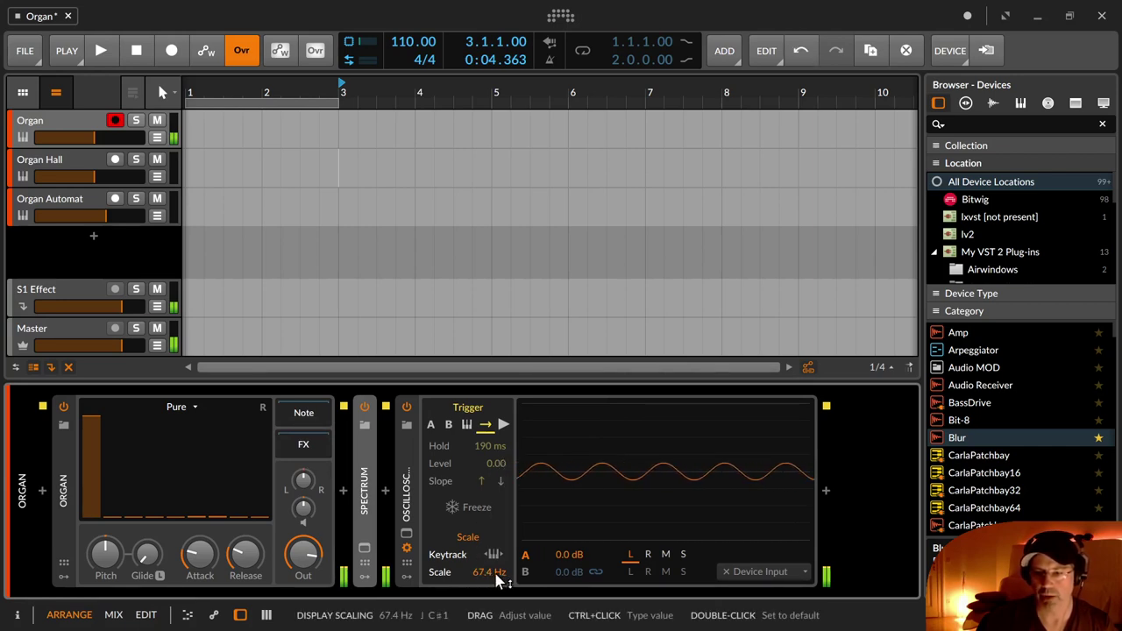
drag(493, 464, 490, 445)
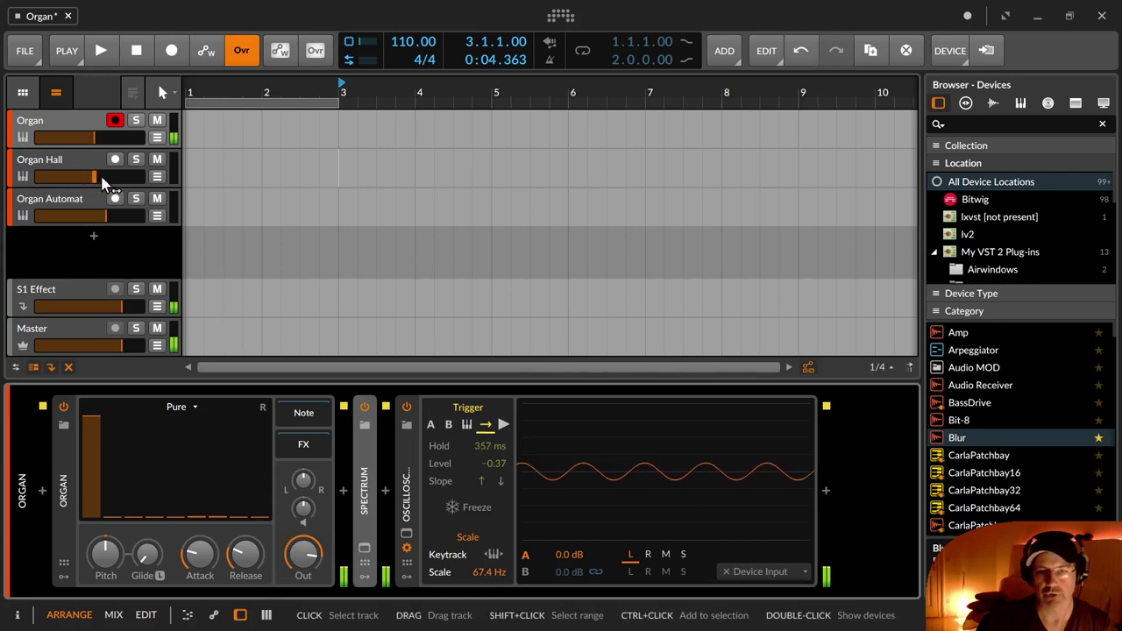
Turn the Organ track's volume down almost fully, and raise the Organ device's output to +6.0 dB along with its gain
drag(89, 137, 42, 138)
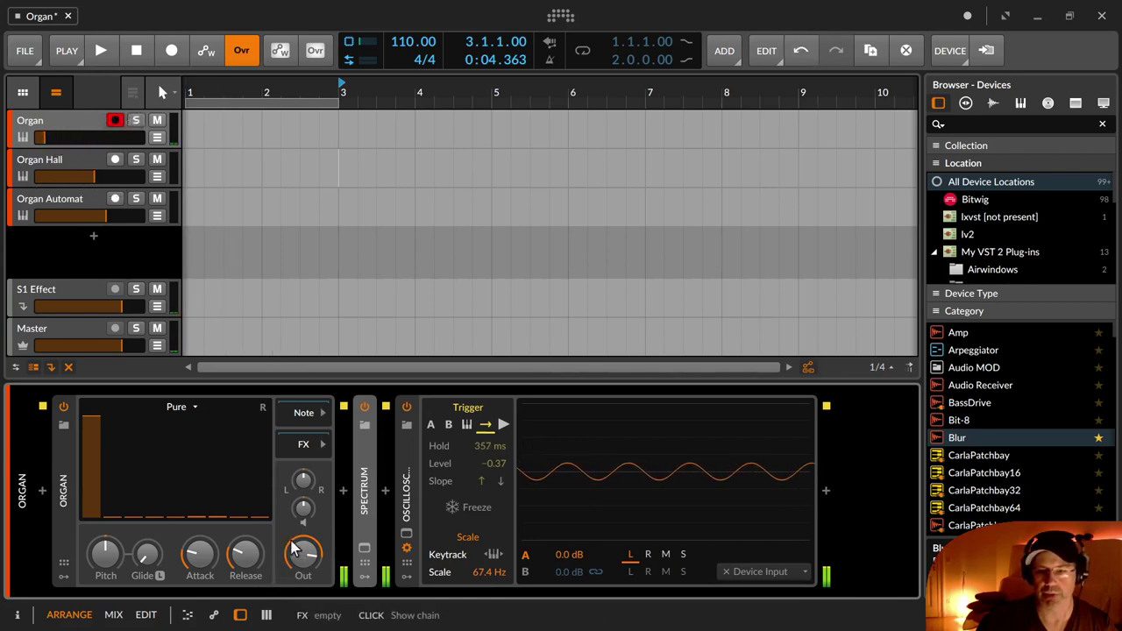
drag(302, 552, 302, 545)
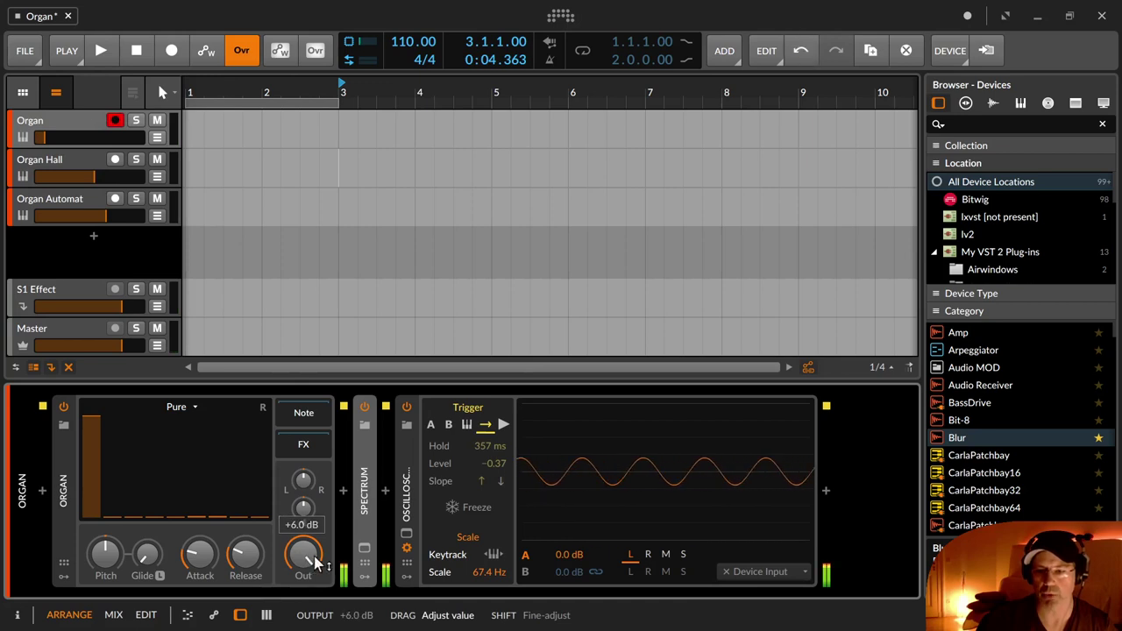
drag(302, 480, 302, 463)
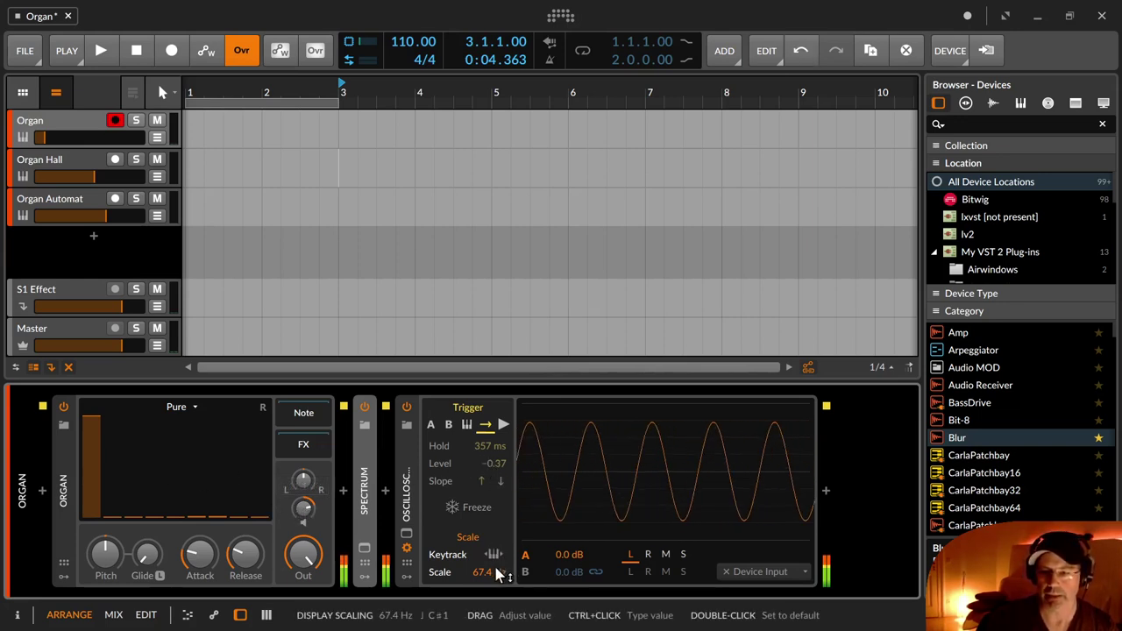
Reset the Oscilloscope's trigger level to 0.00, keeping its scale at 67.4 Hz
double_click(493, 465)
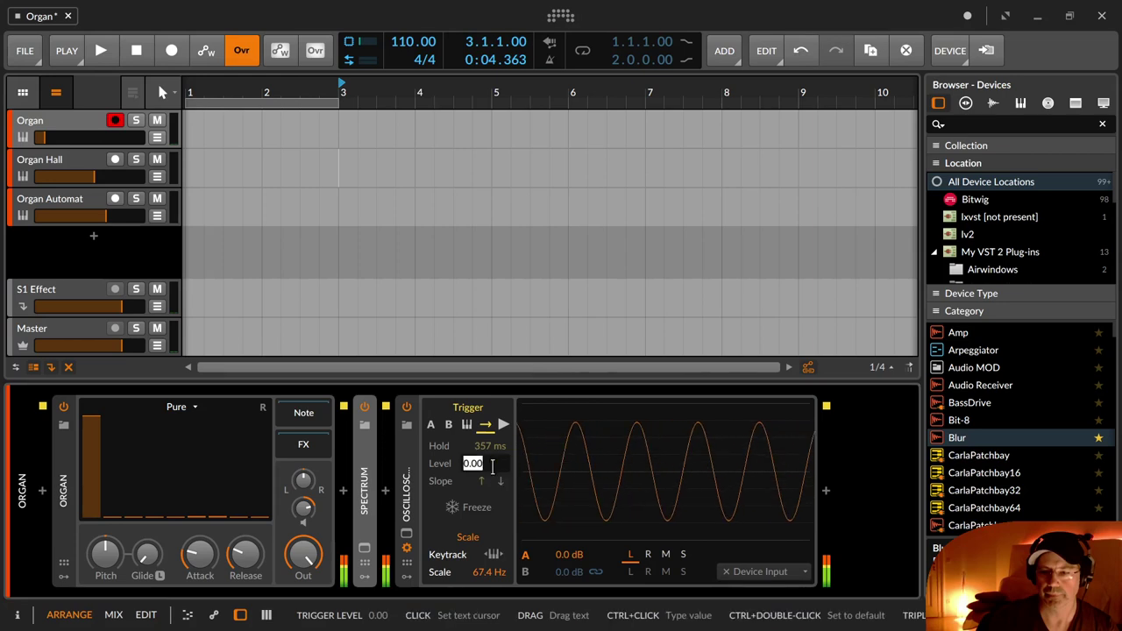
mouse_move(489, 571)
mouse_down()
mouse_move(489, 592)
mouse_move(489, 561)
mouse_move(489, 591)
mouse_up()
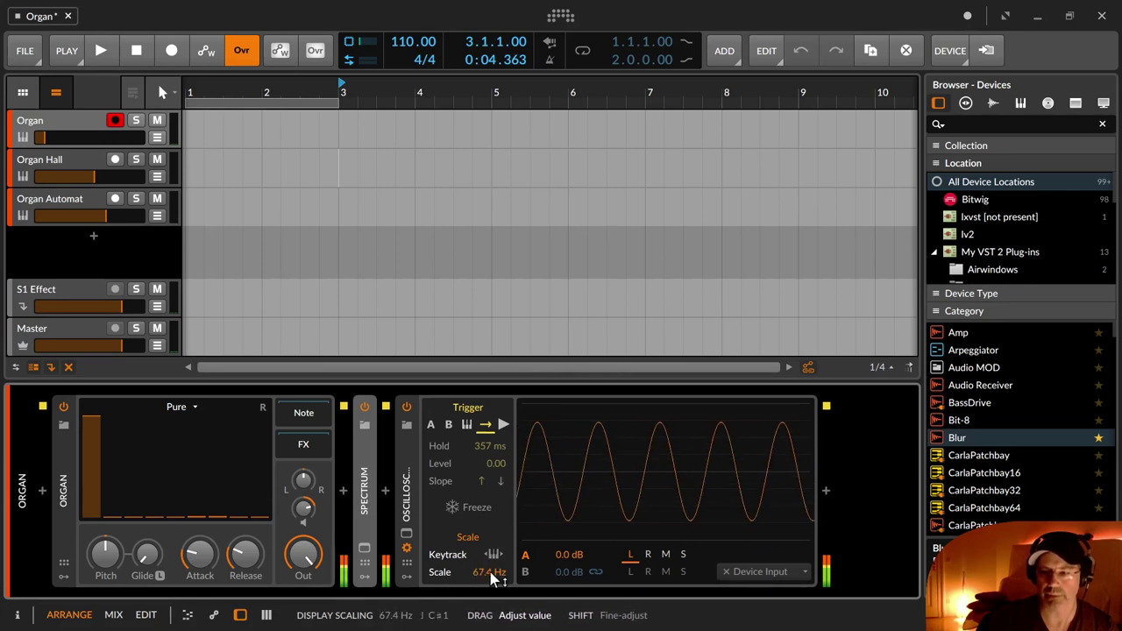
Compare the Organ's tonewheel waveforms on the Oscilloscope by switching the model to Rich, Full, Pure and back to Full
click(184, 408)
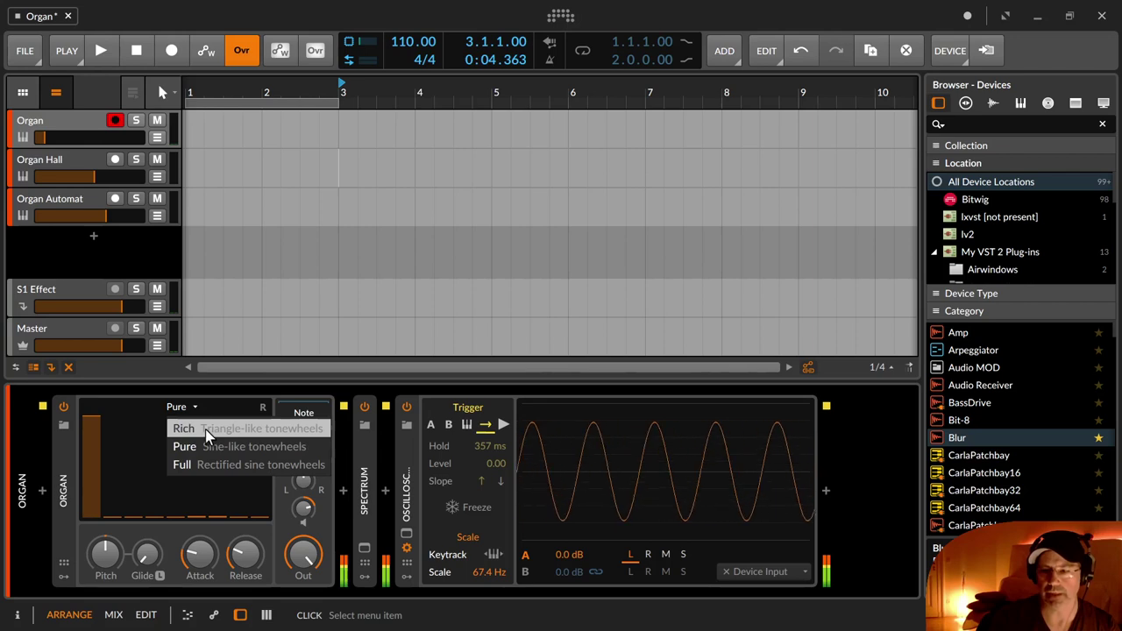
click(205, 429)
click(196, 403)
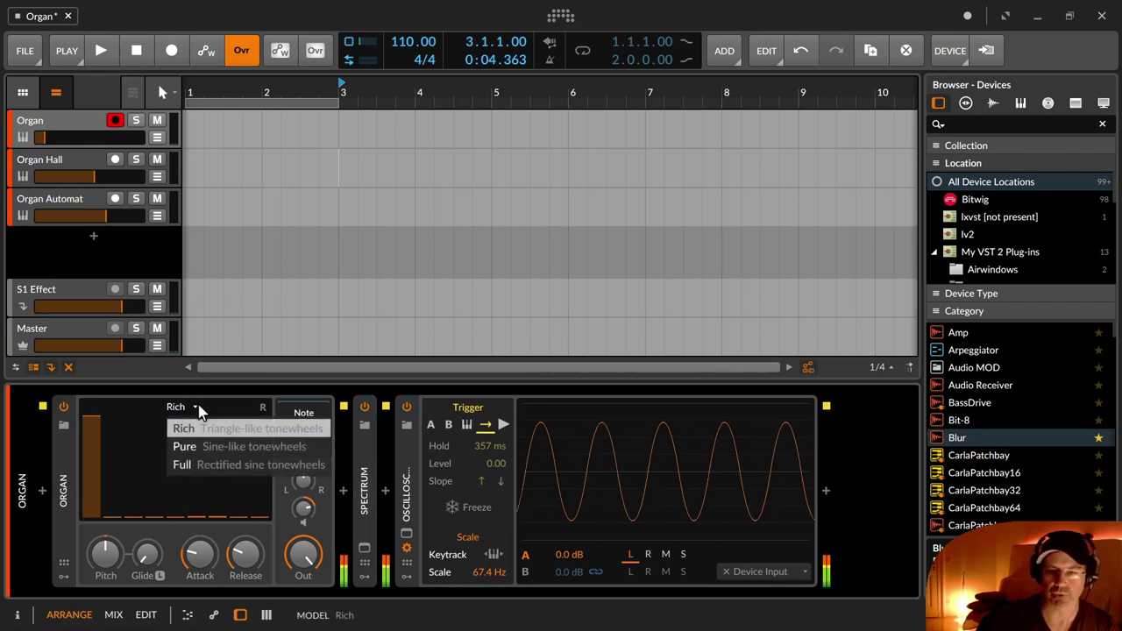
click(202, 469)
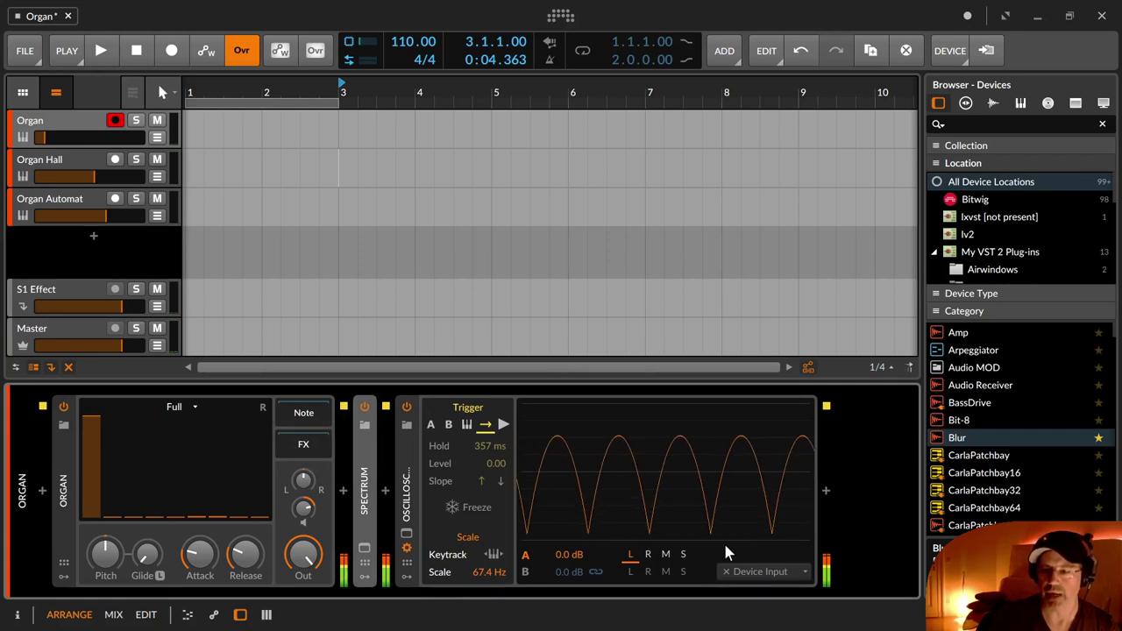
click(192, 405)
click(203, 446)
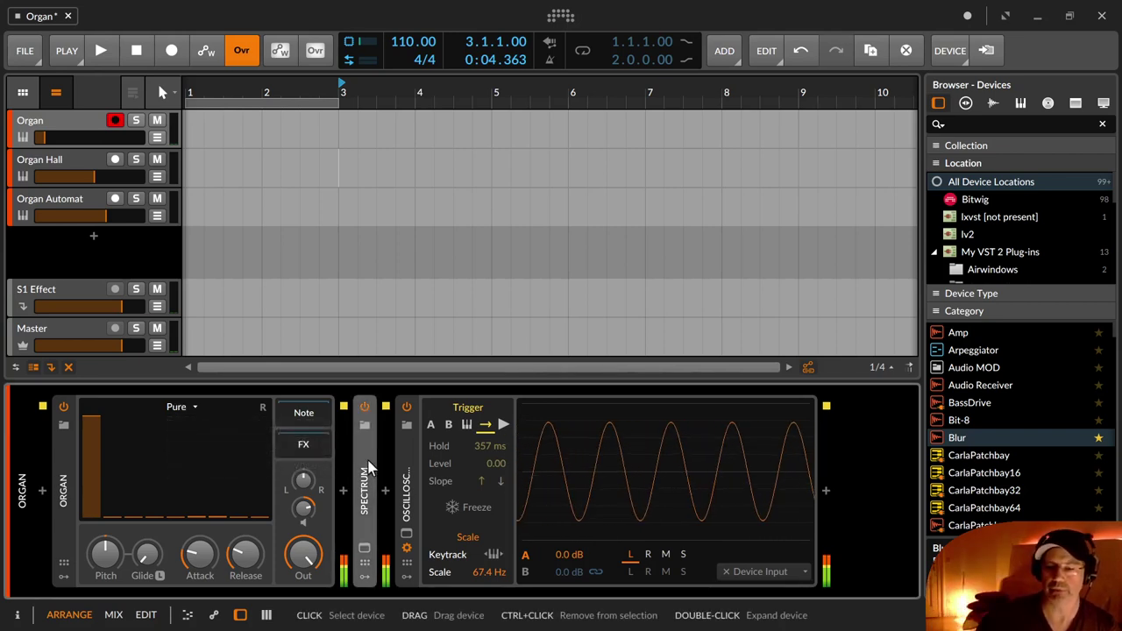
click(185, 414)
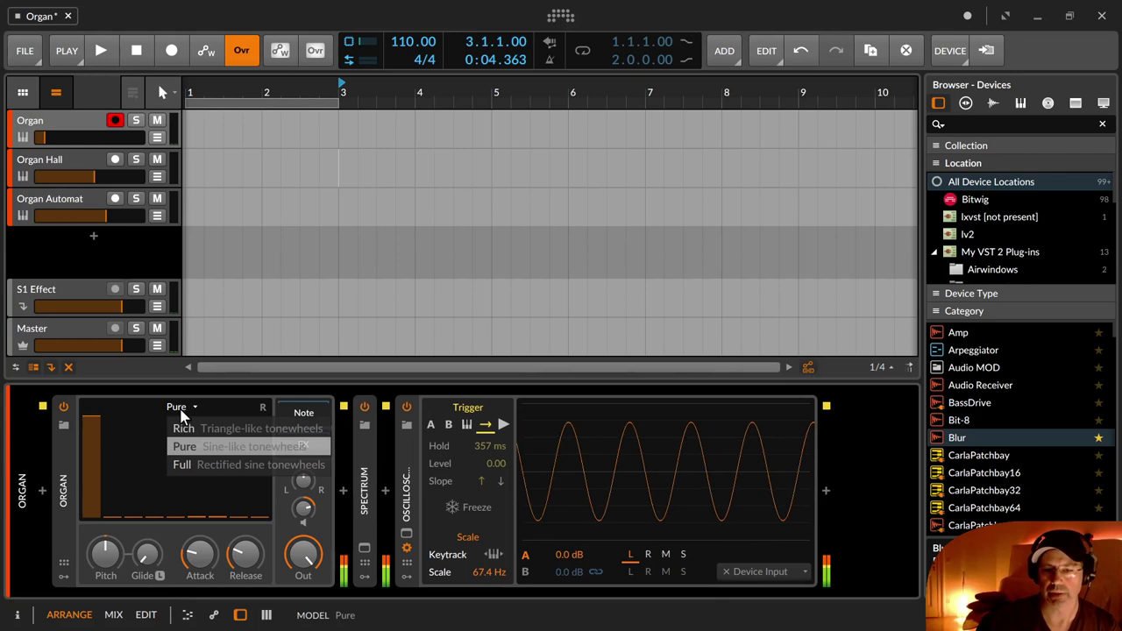
click(181, 462)
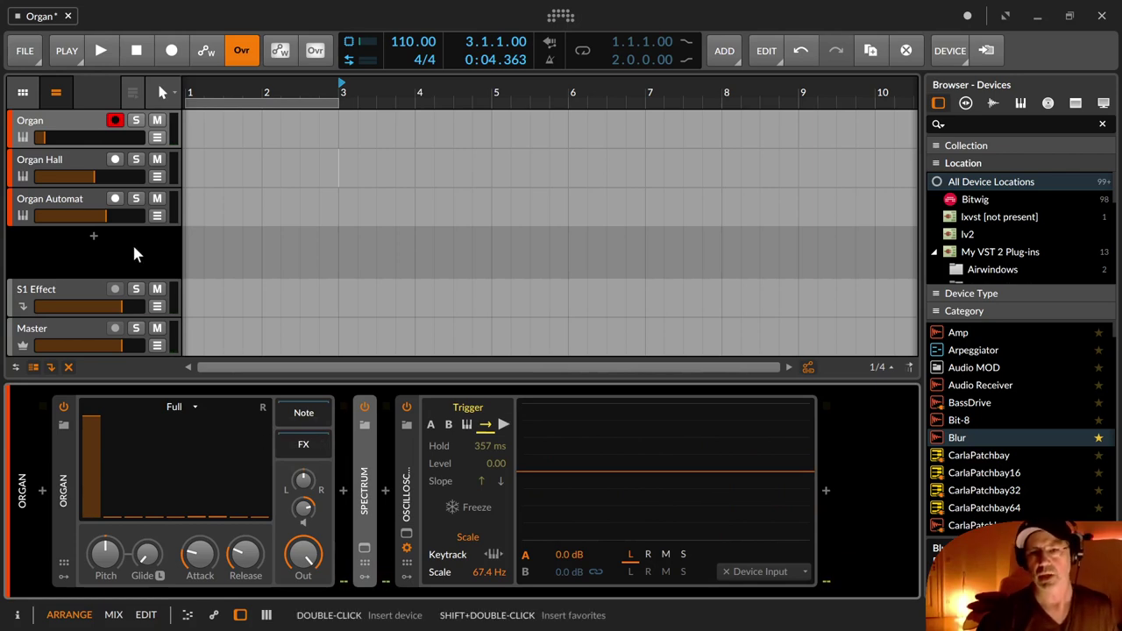
Raise the Organ track's volume, lower the Organ device's gain and output, and switch its tonewheel model to Pure
drag(75, 138, 96, 140)
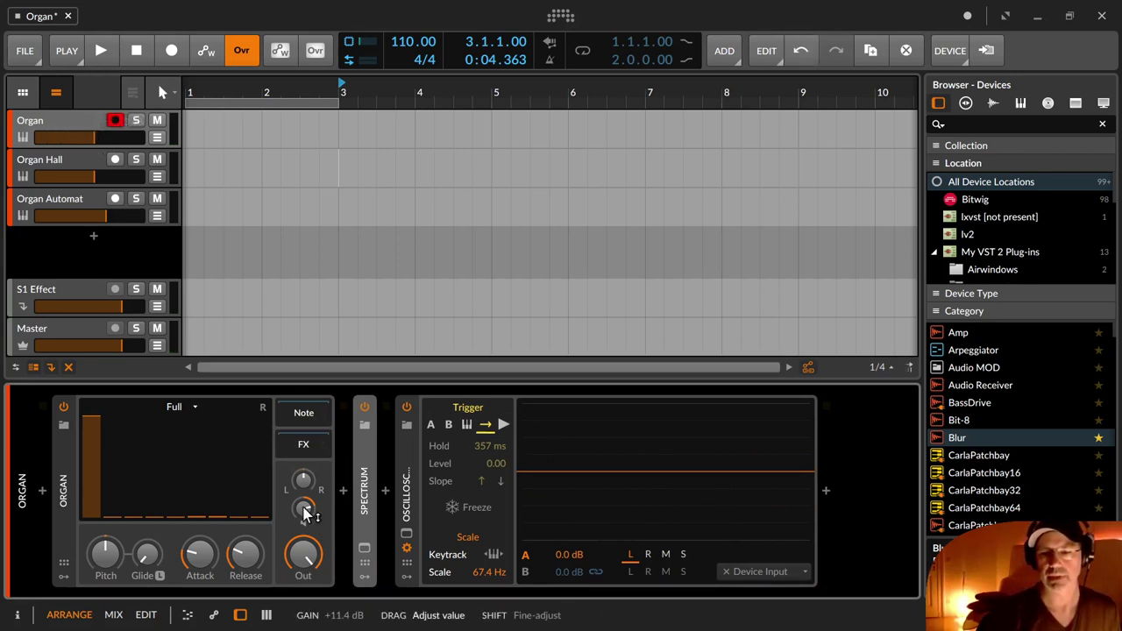
drag(302, 551, 306, 561)
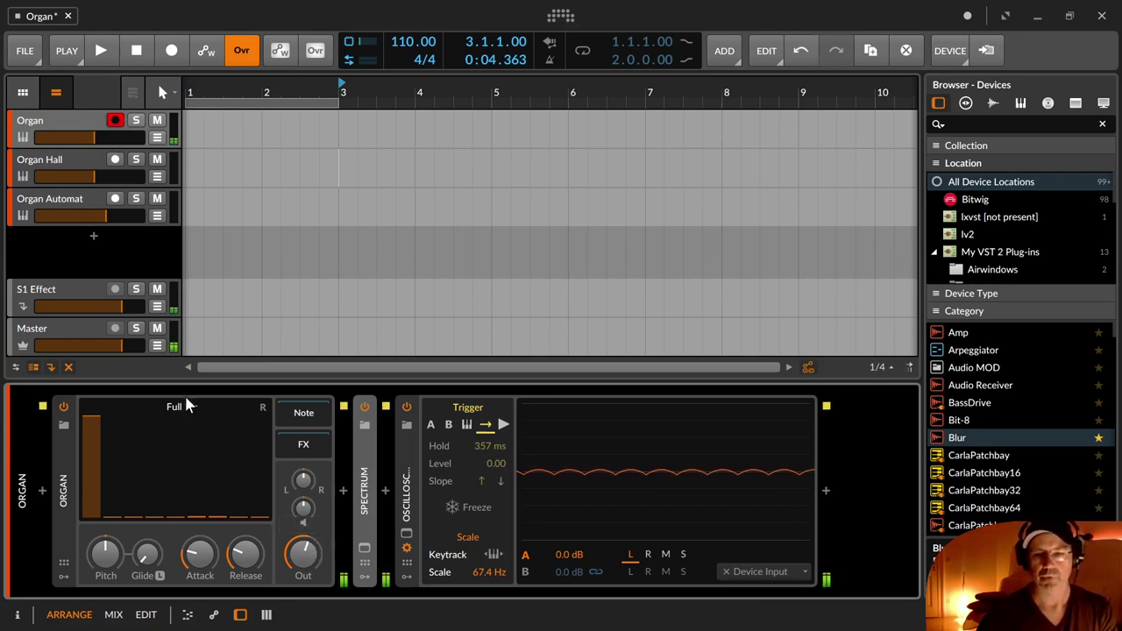
click(186, 402)
click(184, 446)
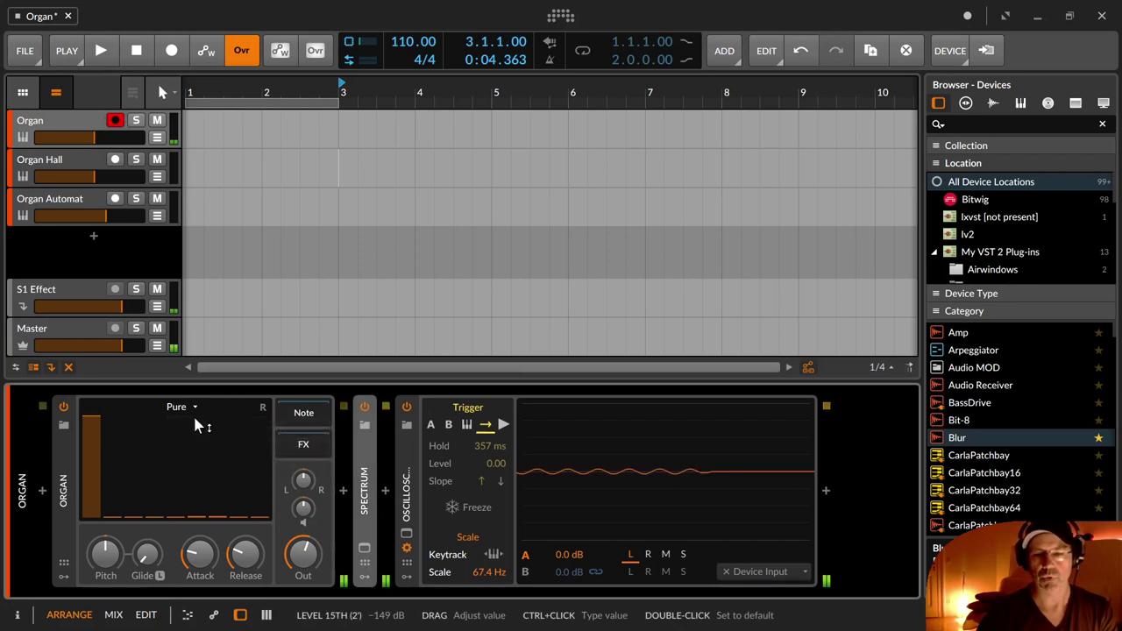
drag(302, 552, 302, 552)
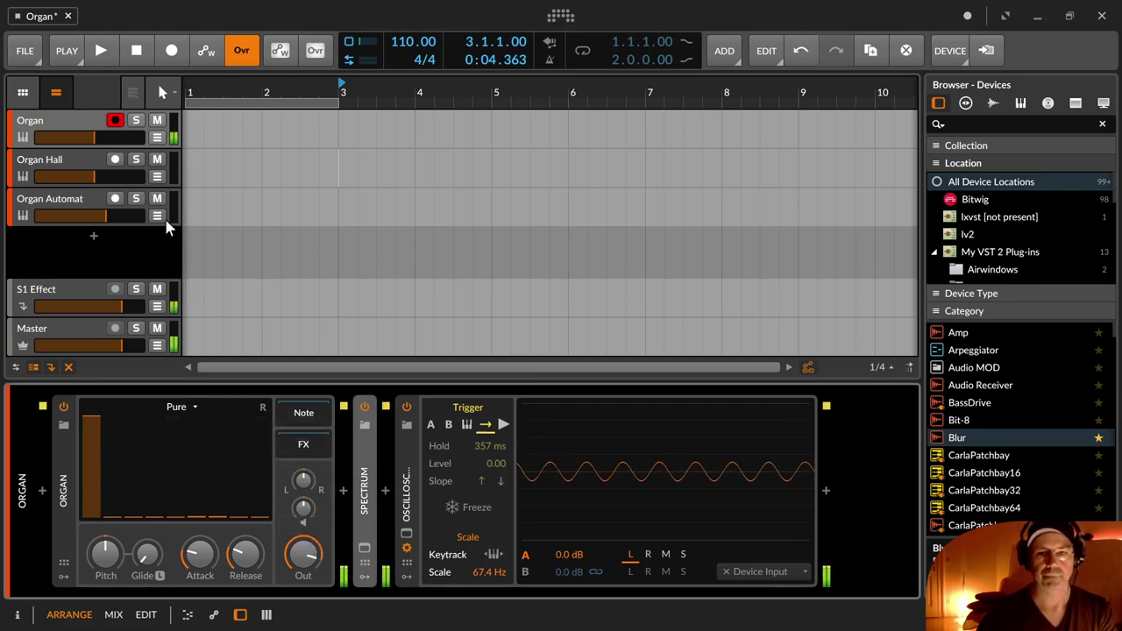
drag(108, 139, 109, 138)
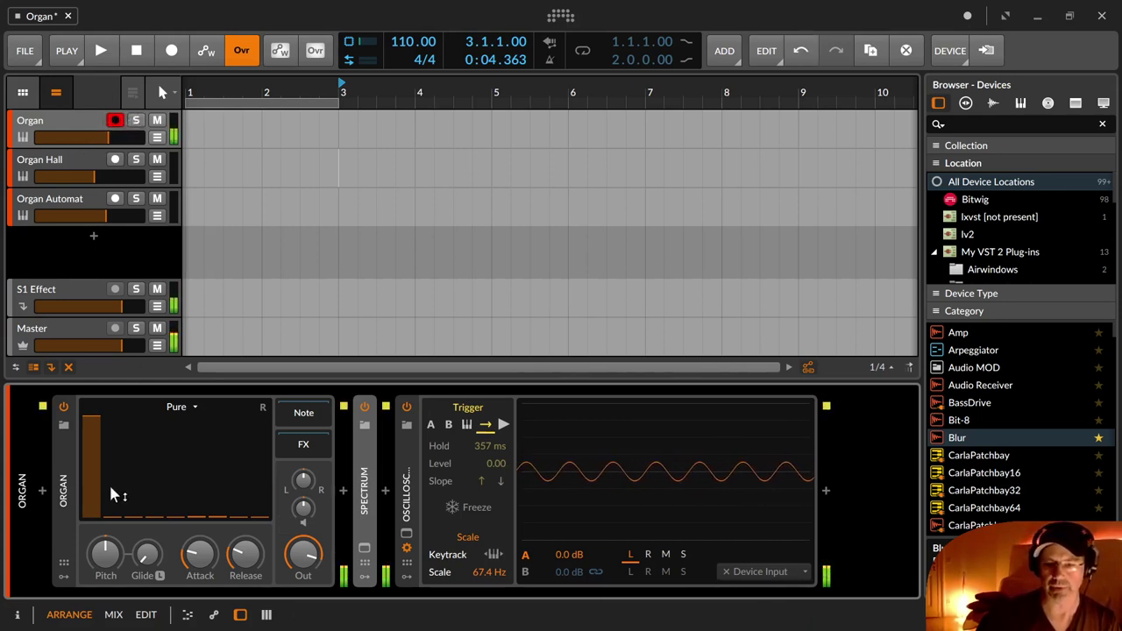
Lower the Organ's sub drawbar to minimum and raise the 8', 4', 2⅔', 2', 1⅗' and 1⅓' drawbars to varied heights
drag(142, 510, 133, 421)
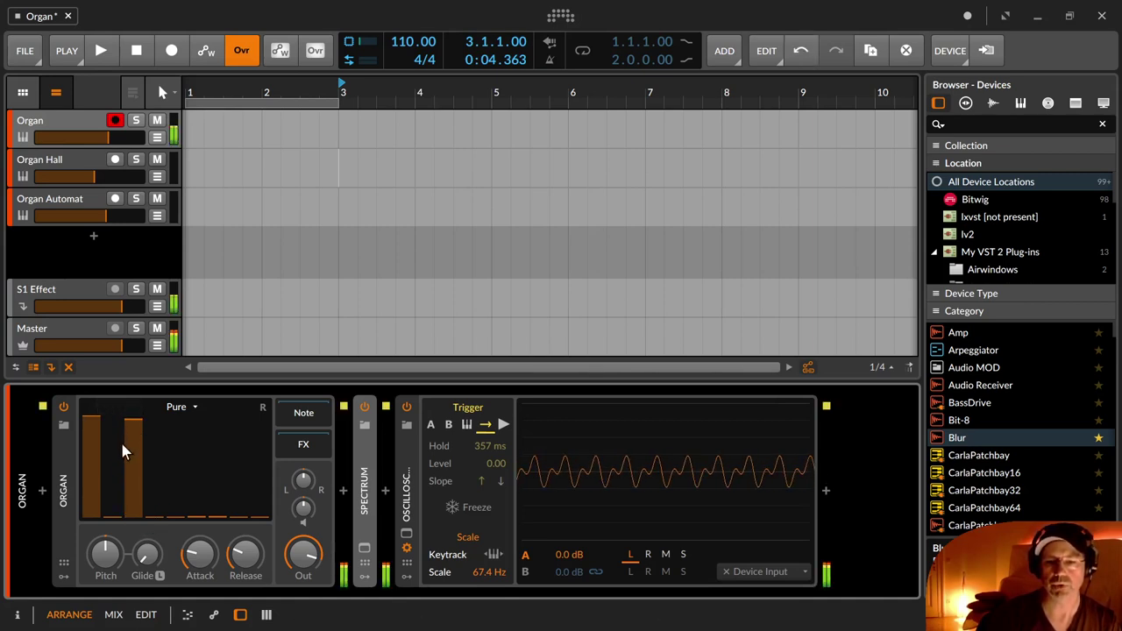
drag(93, 456, 154, 433)
drag(175, 516, 197, 467)
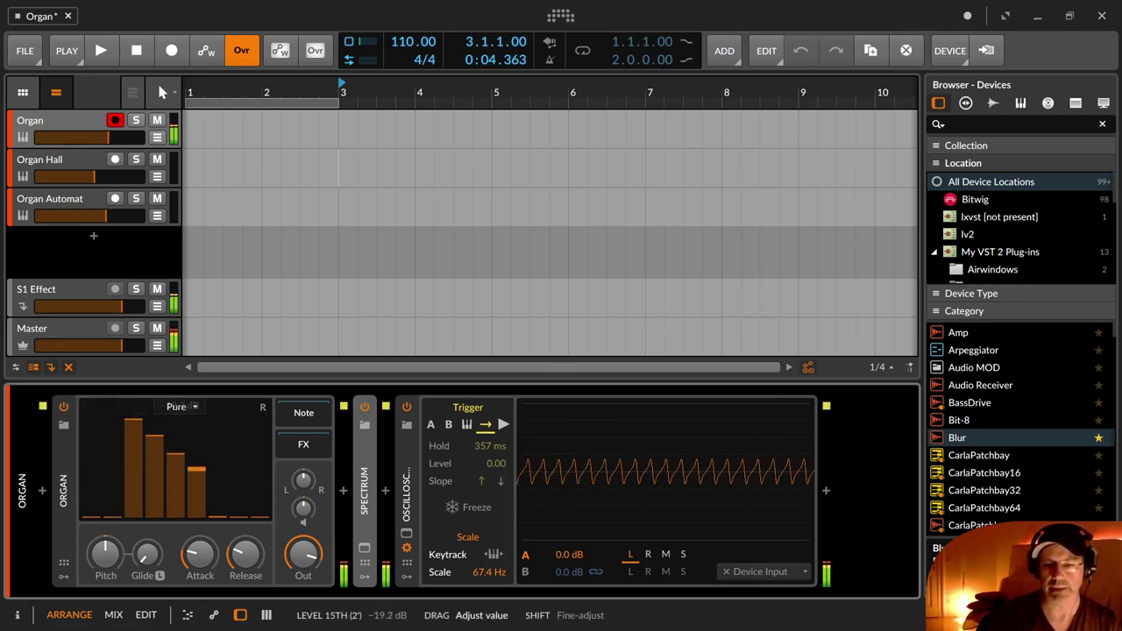
drag(239, 513, 238, 466)
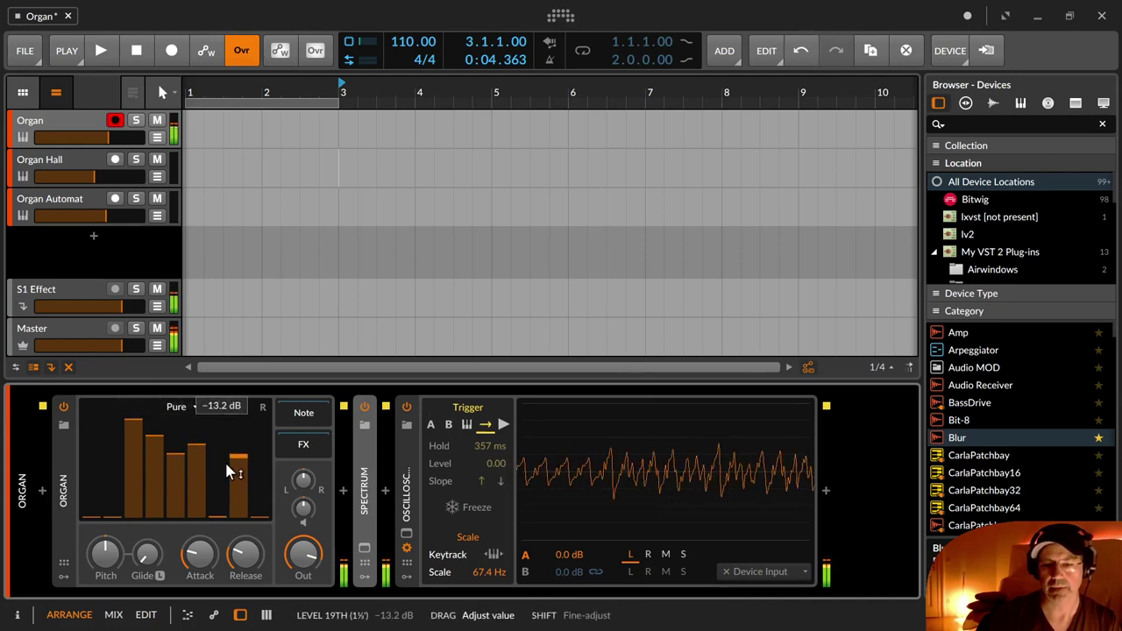
drag(217, 516, 217, 449)
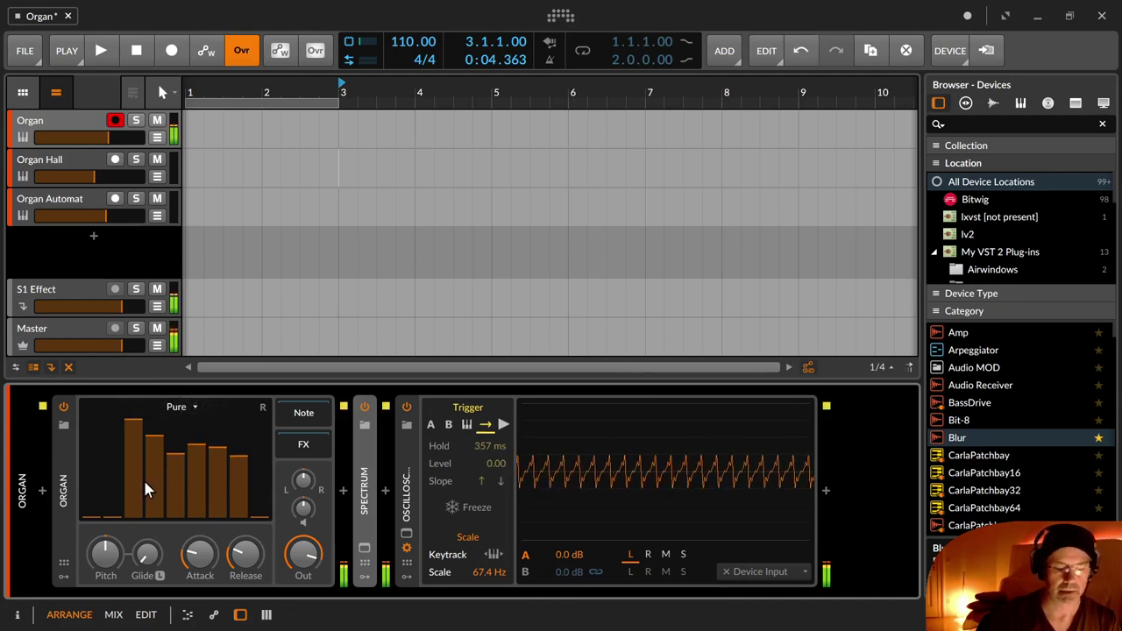
Raise the Organ's sub (16') and three-octave (1') drawbars to about three quarters and the fifth (5⅓') to about half
drag(91, 514, 91, 481)
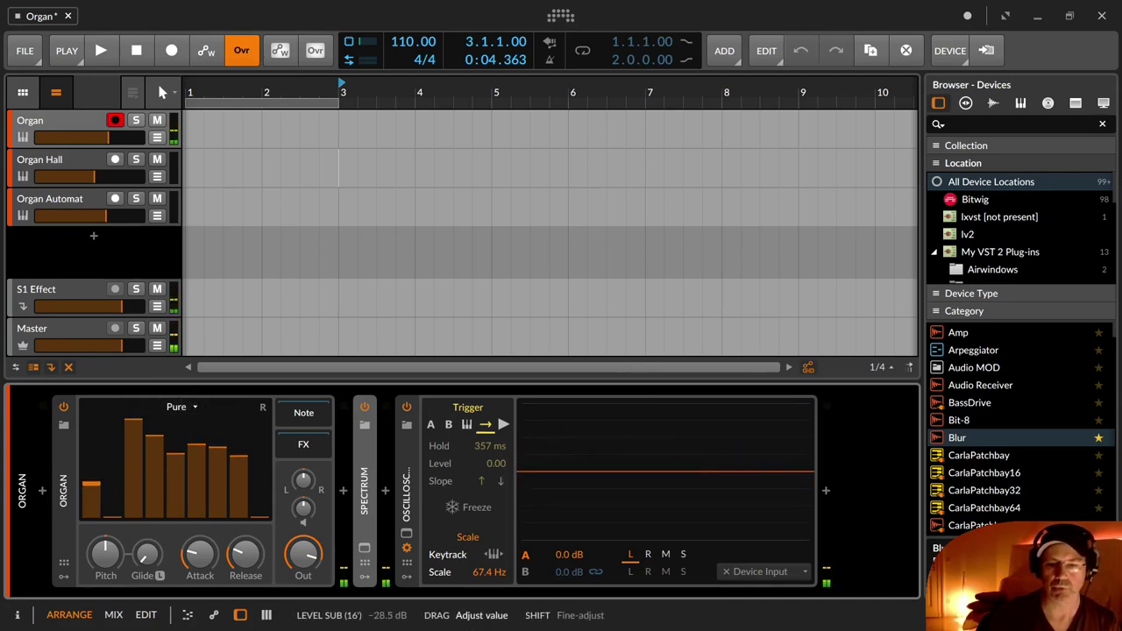
drag(91, 436, 91, 440)
drag(113, 501, 113, 462)
mouse_move(260, 451)
mouse_down()
mouse_move(260, 438)
mouse_move(261, 469)
mouse_move(260, 438)
mouse_up()
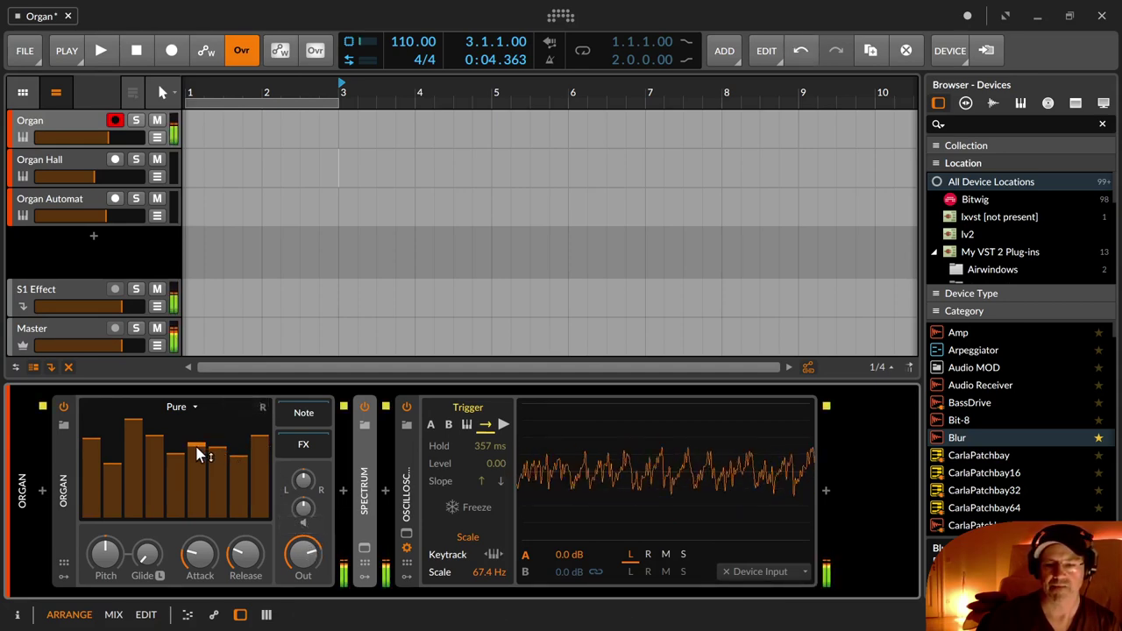
Lower the Organ's 2⅔', 2' and 1⅗' drawbars to minimum
drag(195, 450, 197, 519)
drag(215, 459, 217, 515)
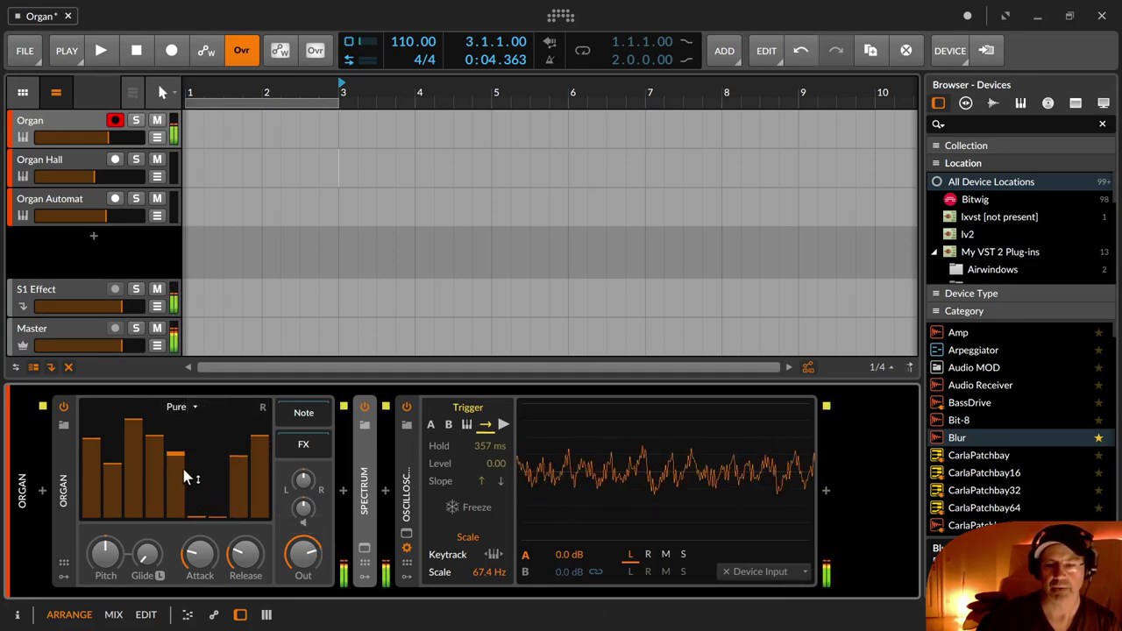
drag(184, 474, 177, 524)
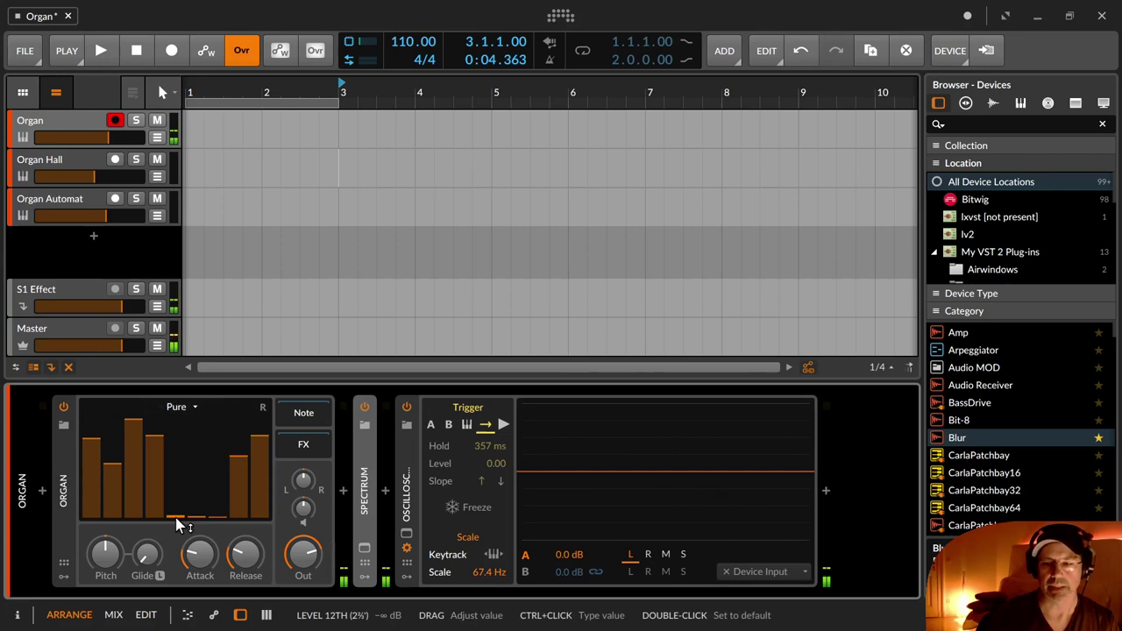
Try the Rich tonewheel model, switch it to Full, and briefly expand the Spectrum device before collapsing it again
click(181, 406)
click(195, 427)
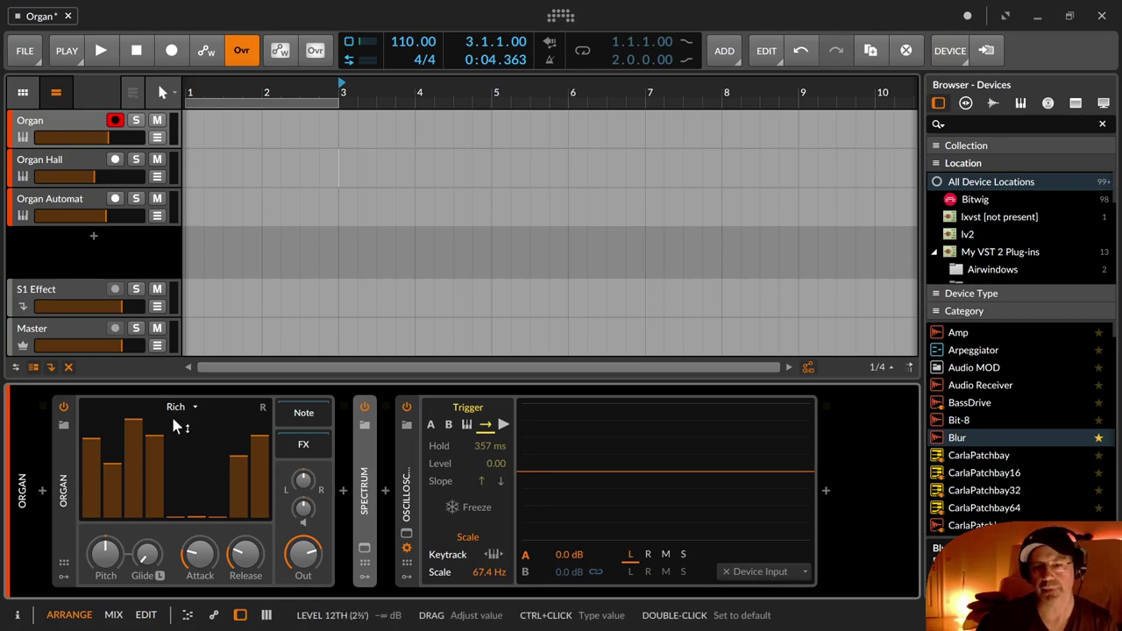
click(176, 414)
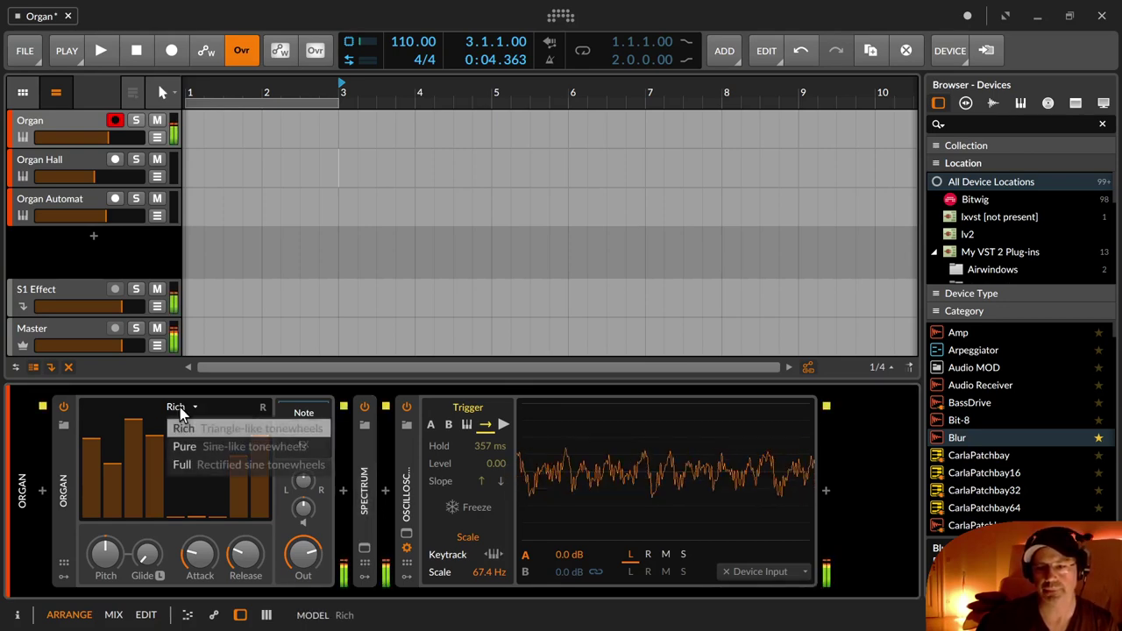
click(186, 465)
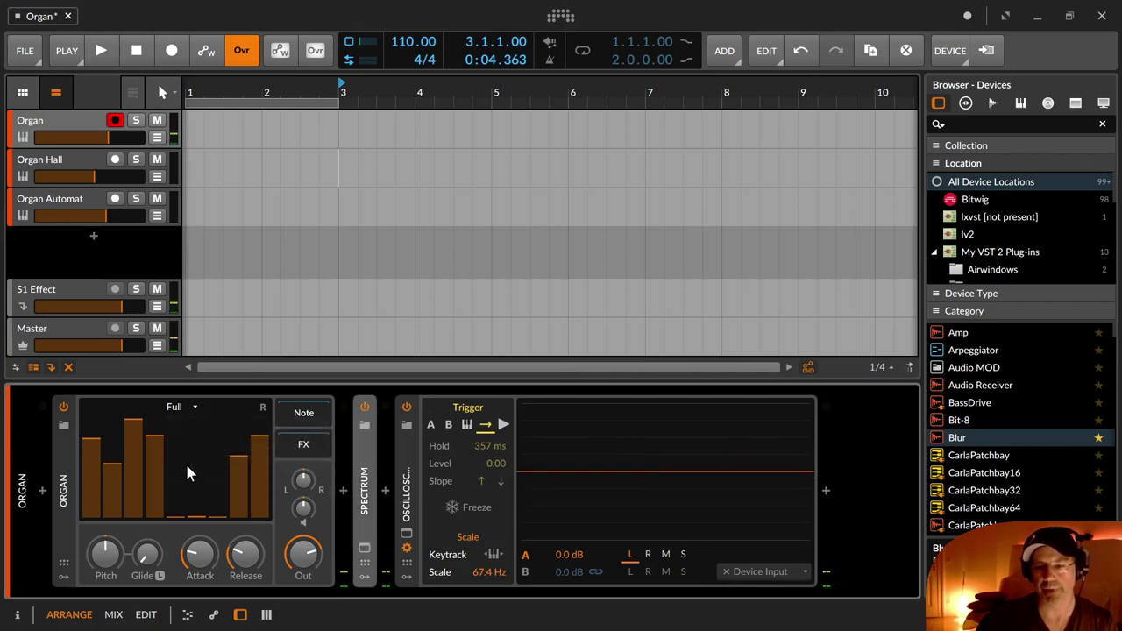
double_click(365, 480)
double_click(368, 481)
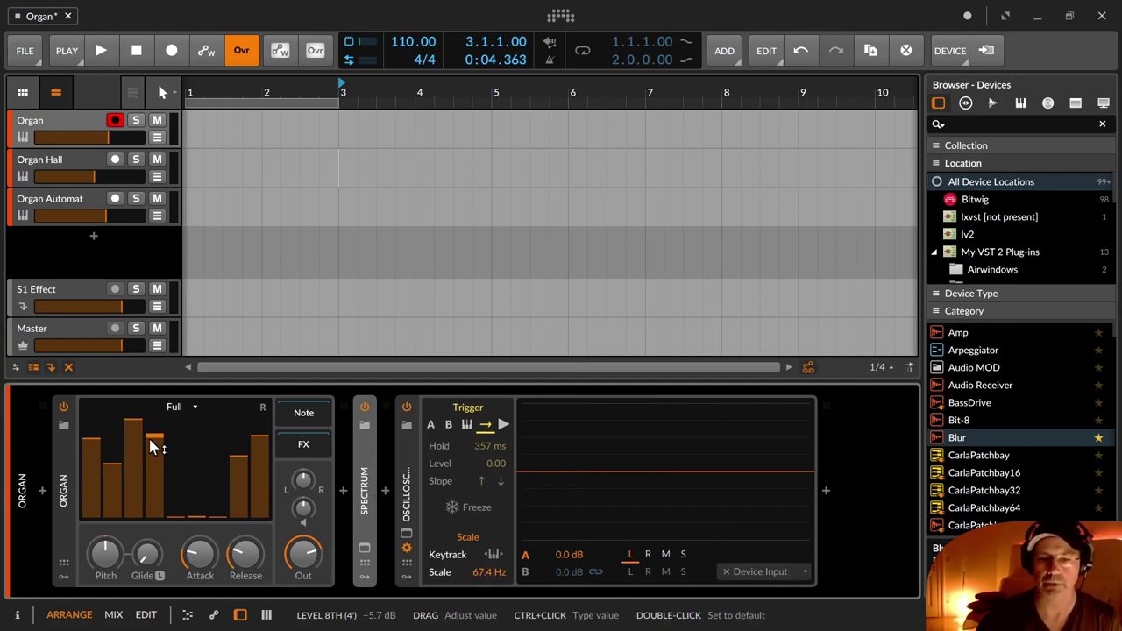
Open the Organ device's interactive help, examine the harmonic drawbar intervals, and close it
click(68, 469)
key(F1)
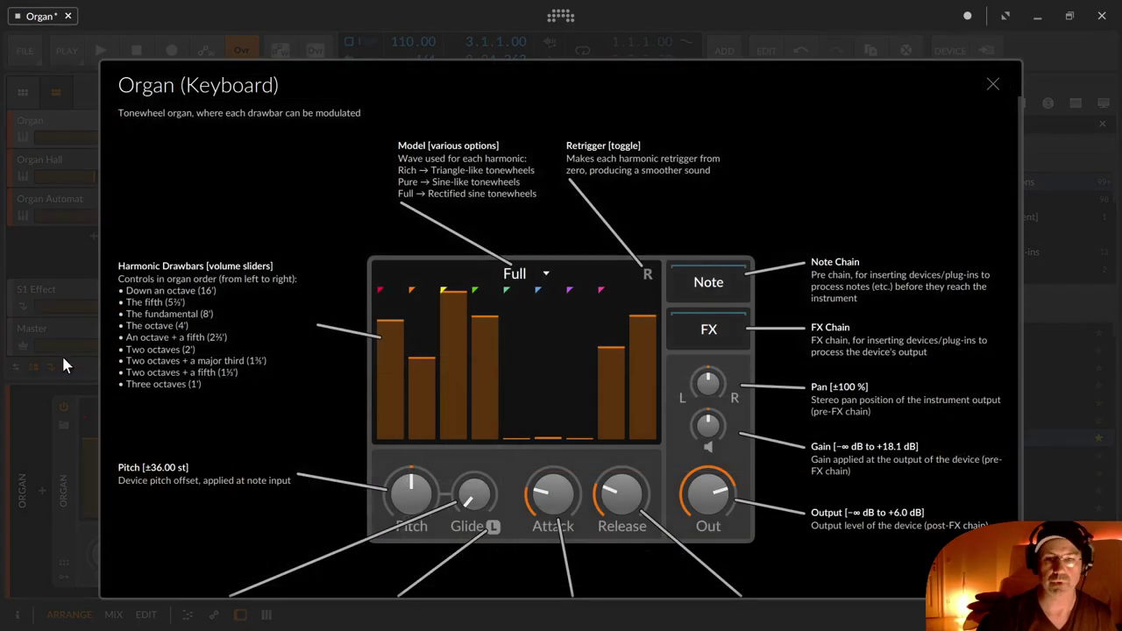
right_click(206, 307)
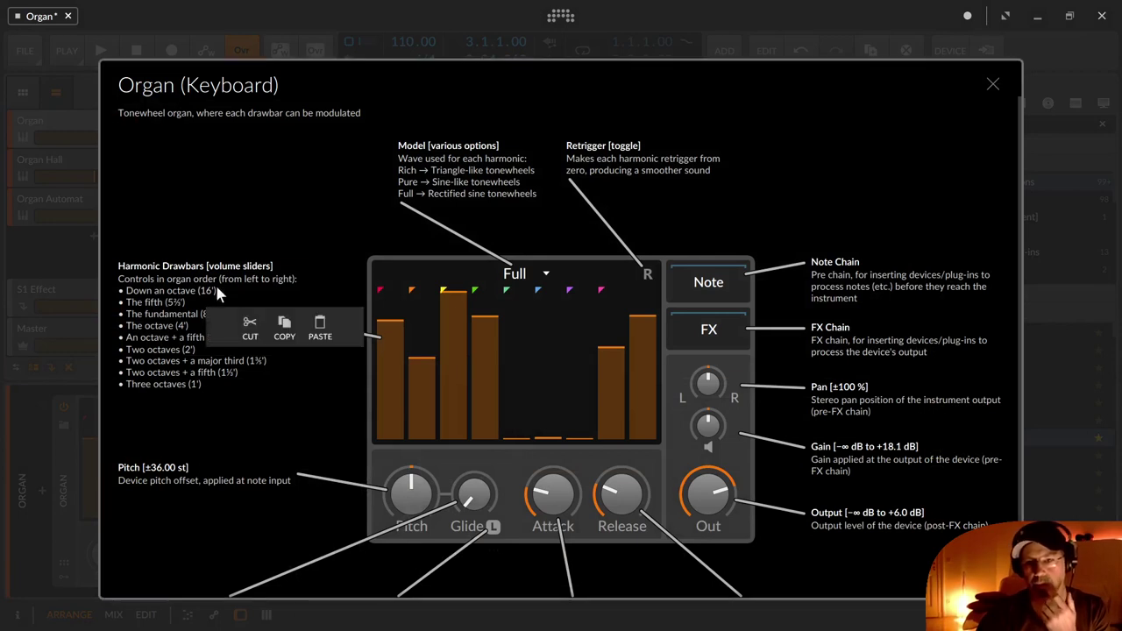
click(229, 277)
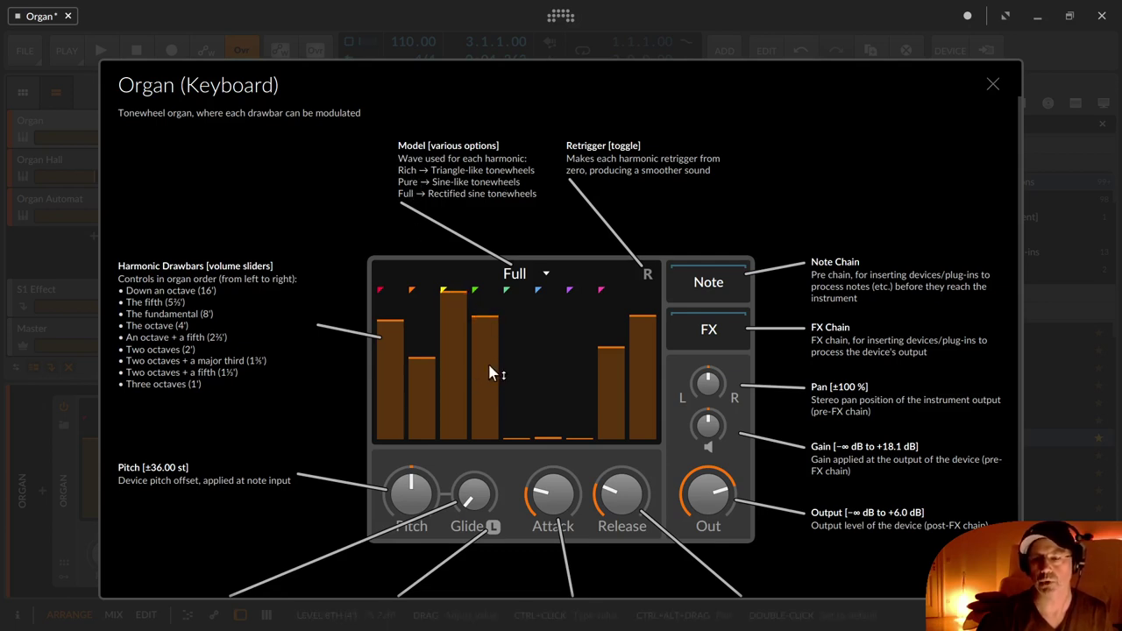
click(992, 84)
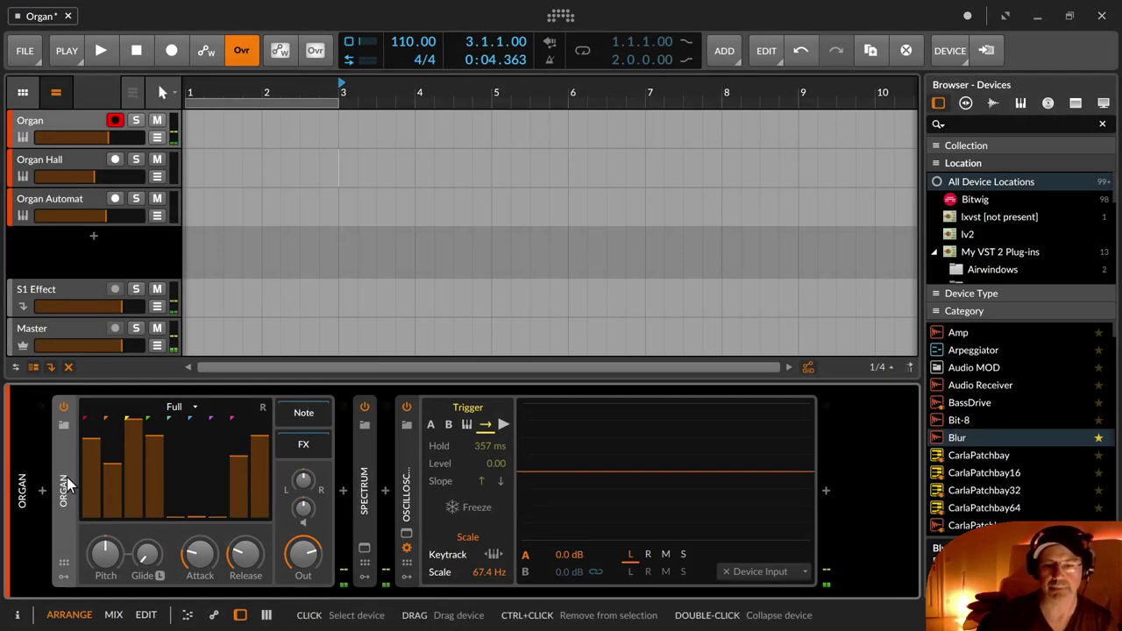
Try the Organ's pitch offset at -3.36 st and reset it to 0.00 st
mouse_move(99, 561)
mouse_down()
mouse_move(99, 583)
mouse_move(98, 554)
mouse_up()
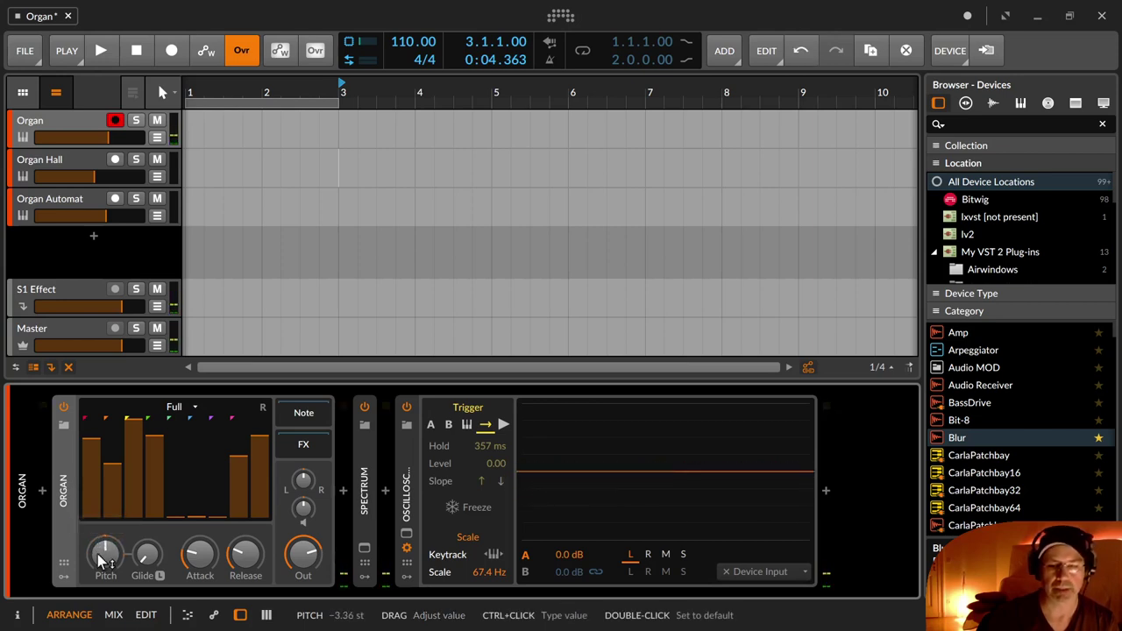
double_click(97, 554)
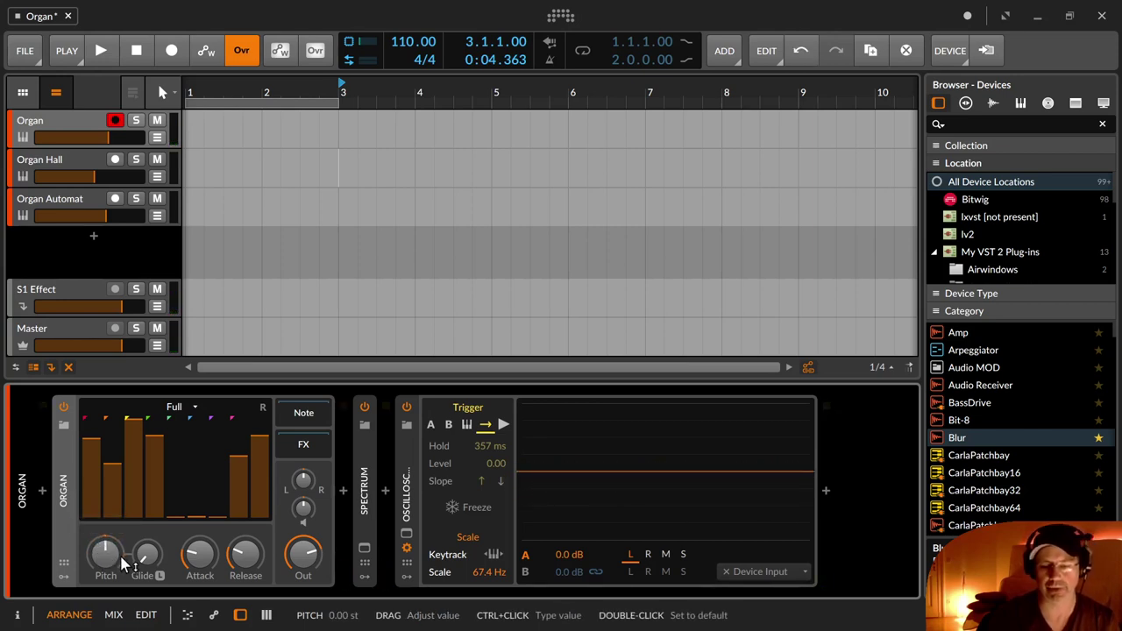
Try the Organ's glide time at 188 ms and 68.9 ms, set it to 525 ms, and toggle the glide's L option
mouse_move(145, 554)
mouse_down()
mouse_move(145, 531)
mouse_move(148, 557)
mouse_up()
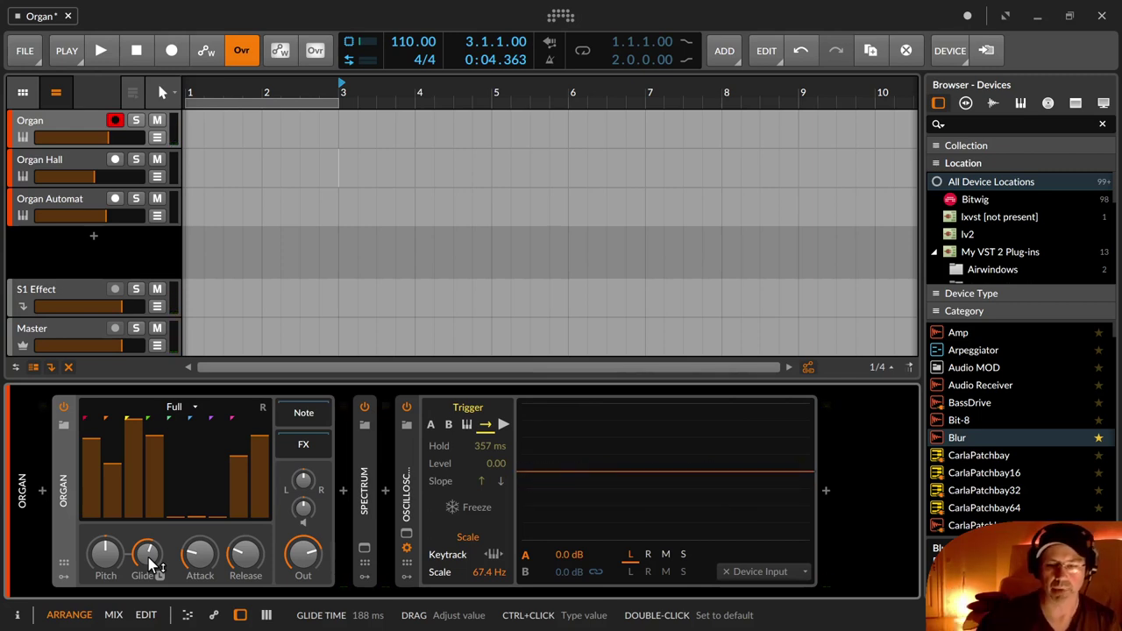
drag(148, 558, 148, 584)
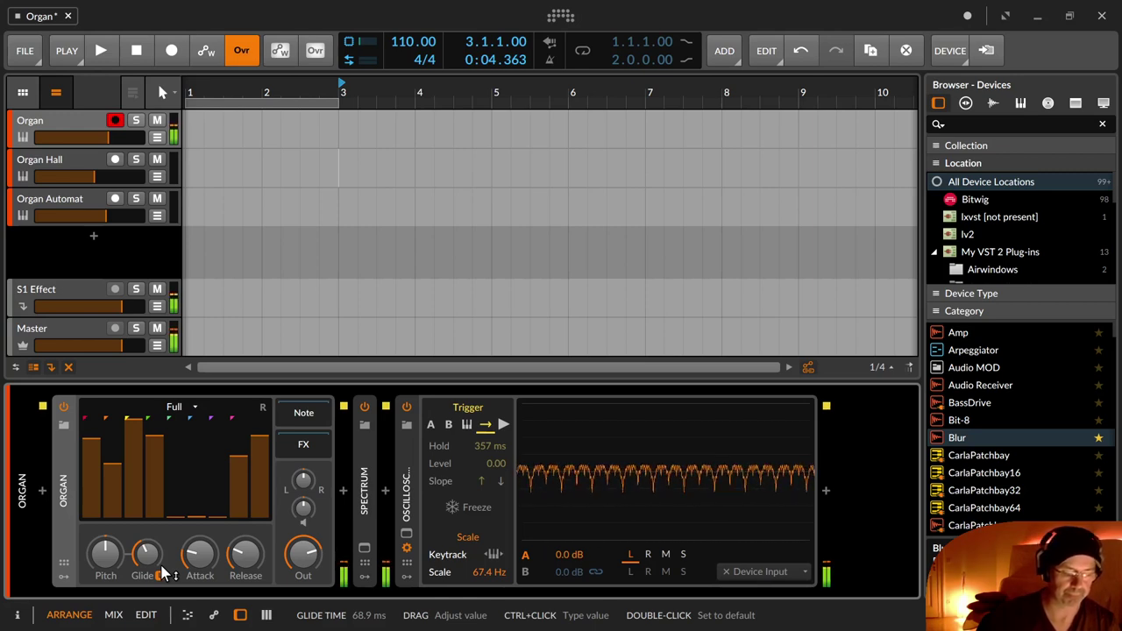
drag(163, 574, 153, 552)
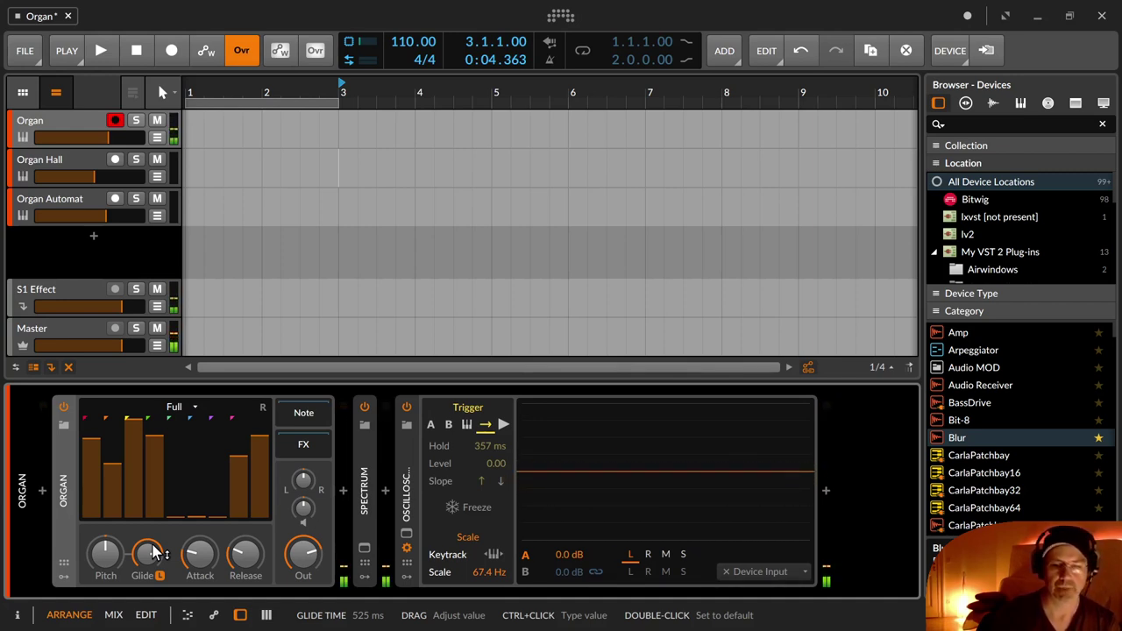
click(160, 576)
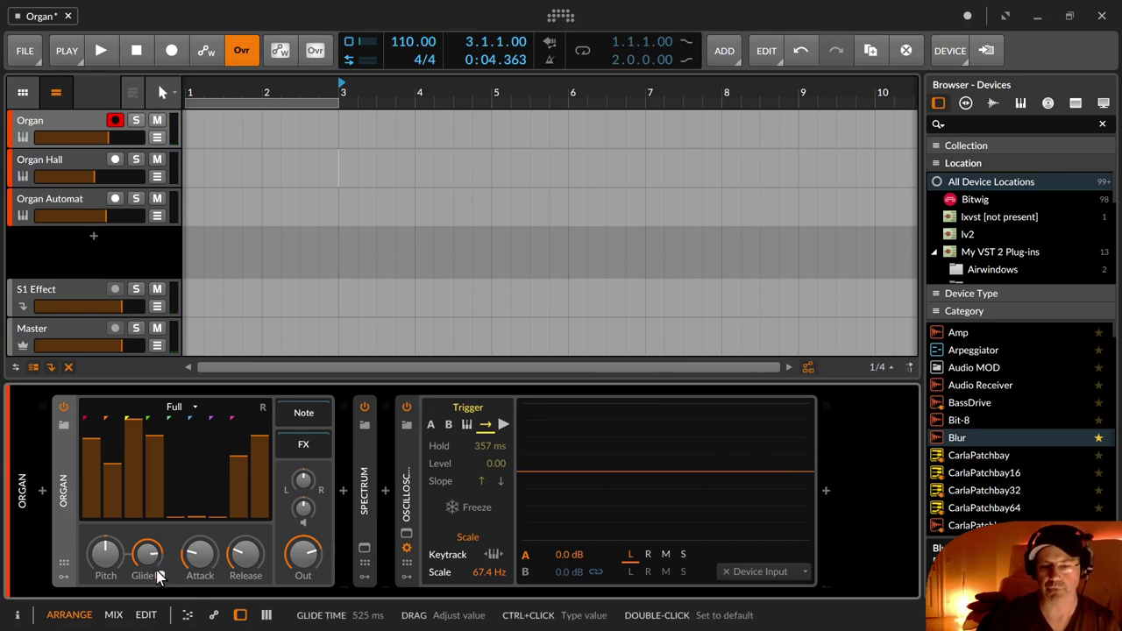
Reset the Organ's glide time, and lower attack and release to their minimum after trying longer values, including a 1.26 s release
drag(158, 561, 203, 565)
double_click(152, 561)
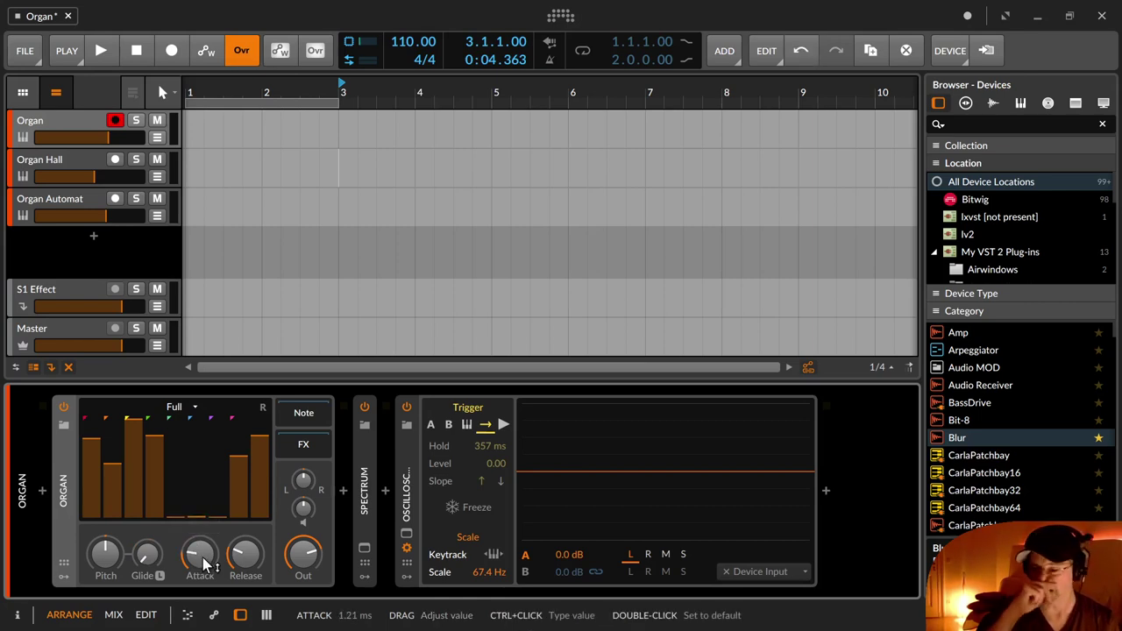
drag(203, 563, 250, 556)
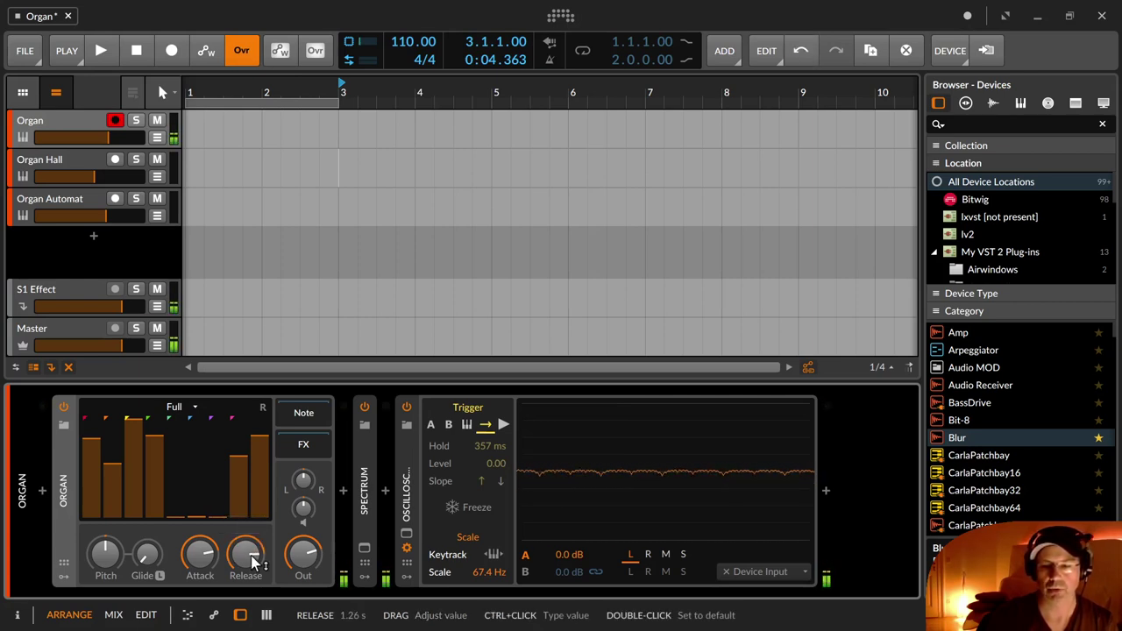
drag(250, 556, 251, 605)
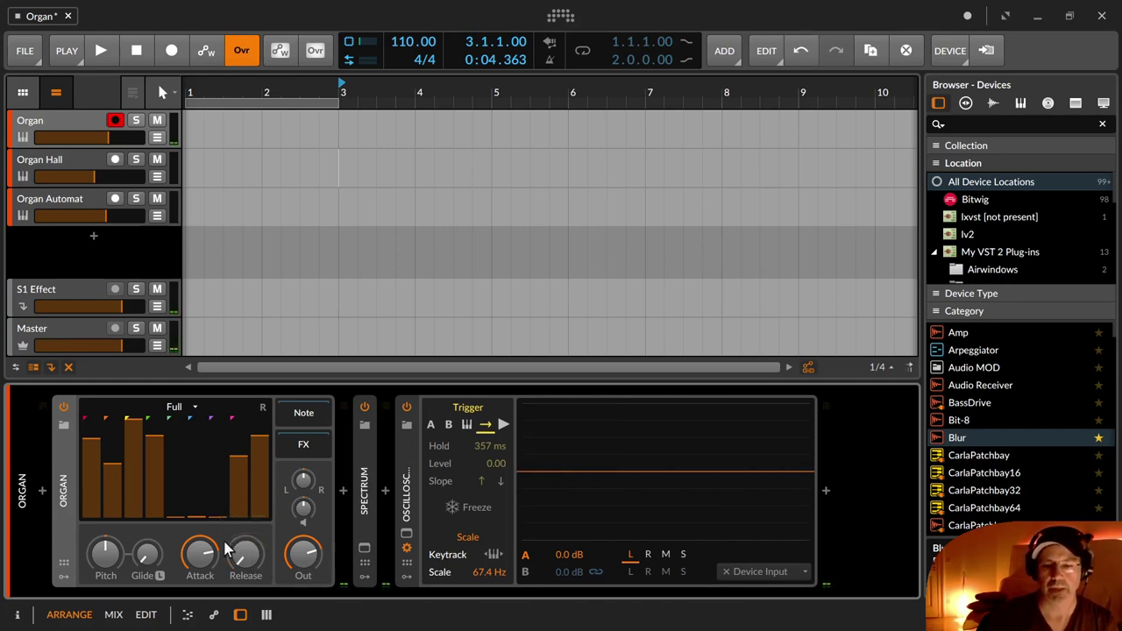
drag(207, 554, 207, 613)
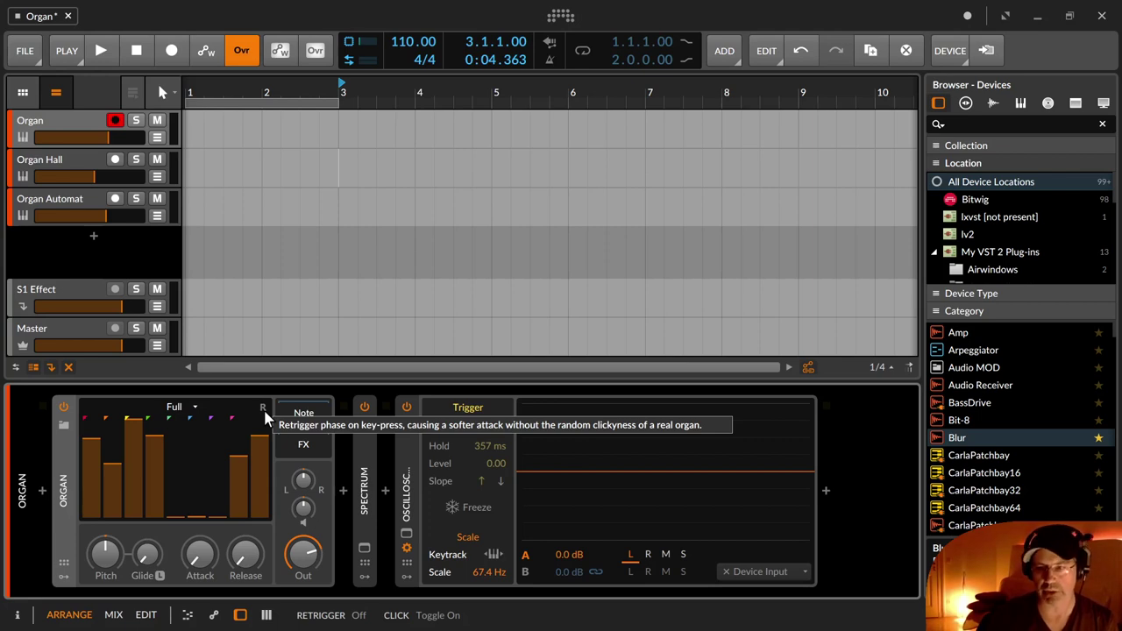
Compare the Organ's phase Retrigger option on and off several times and leave it switched on
click(263, 408)
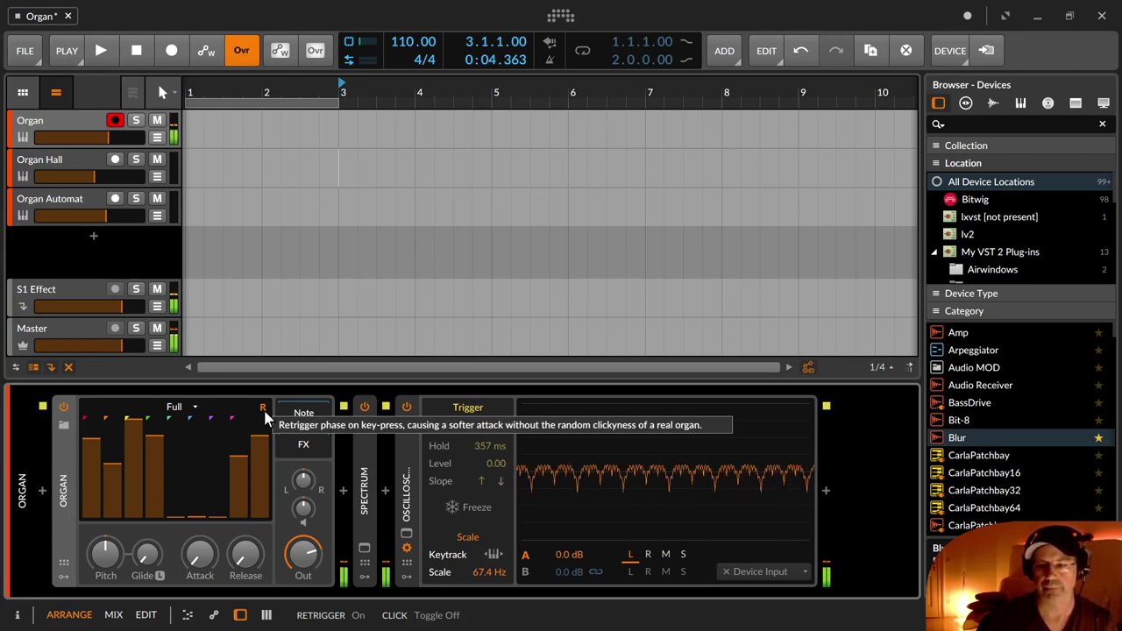
click(263, 409)
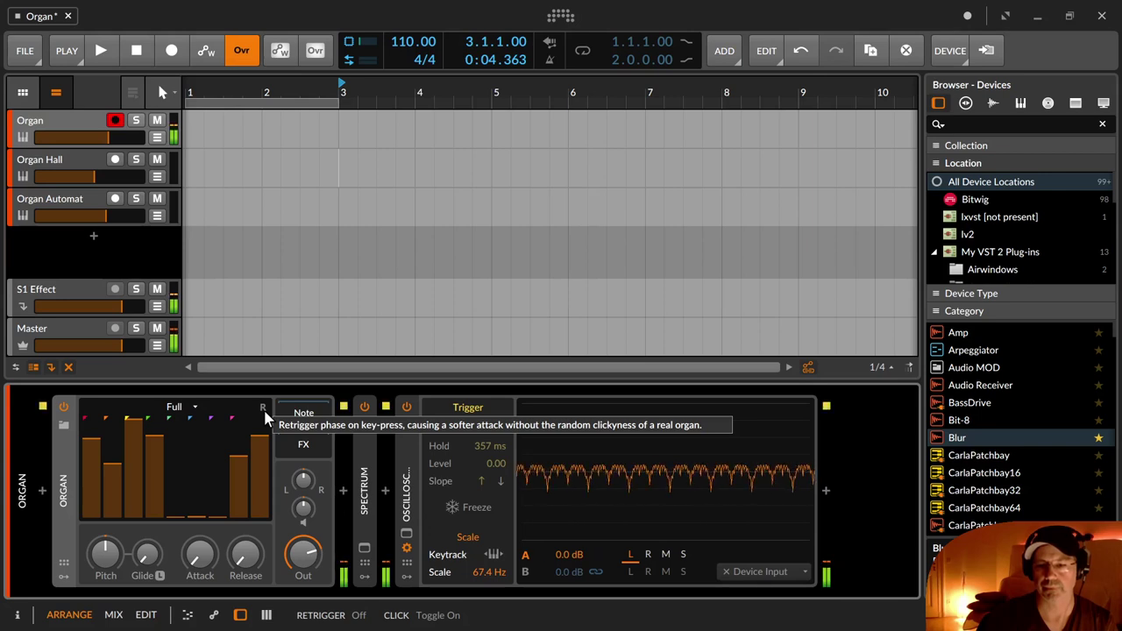
click(263, 409)
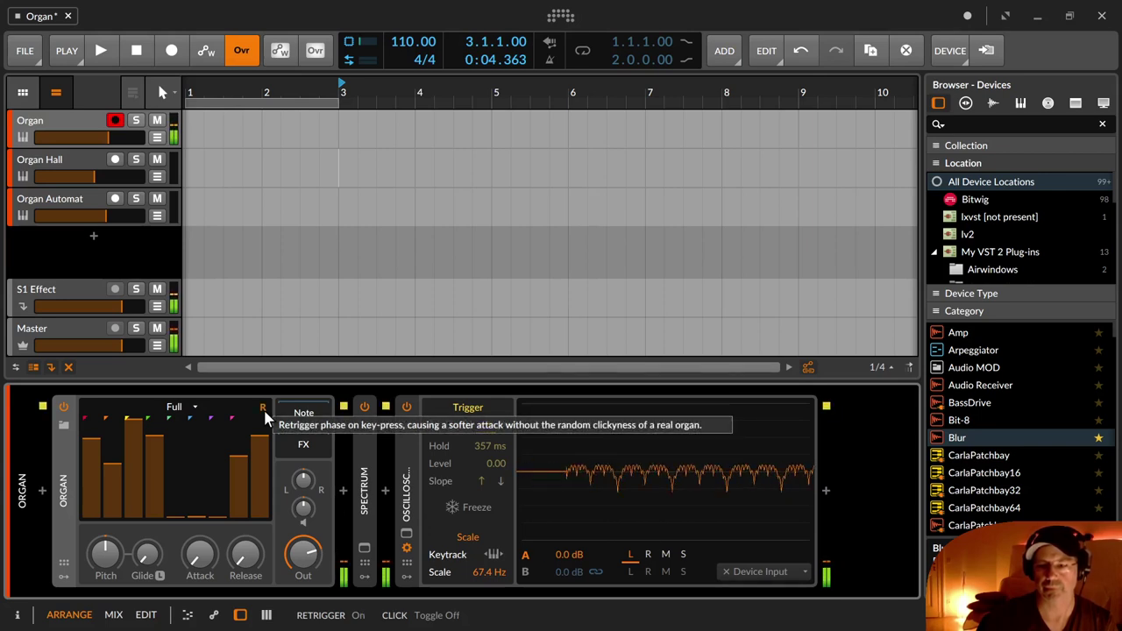
click(263, 409)
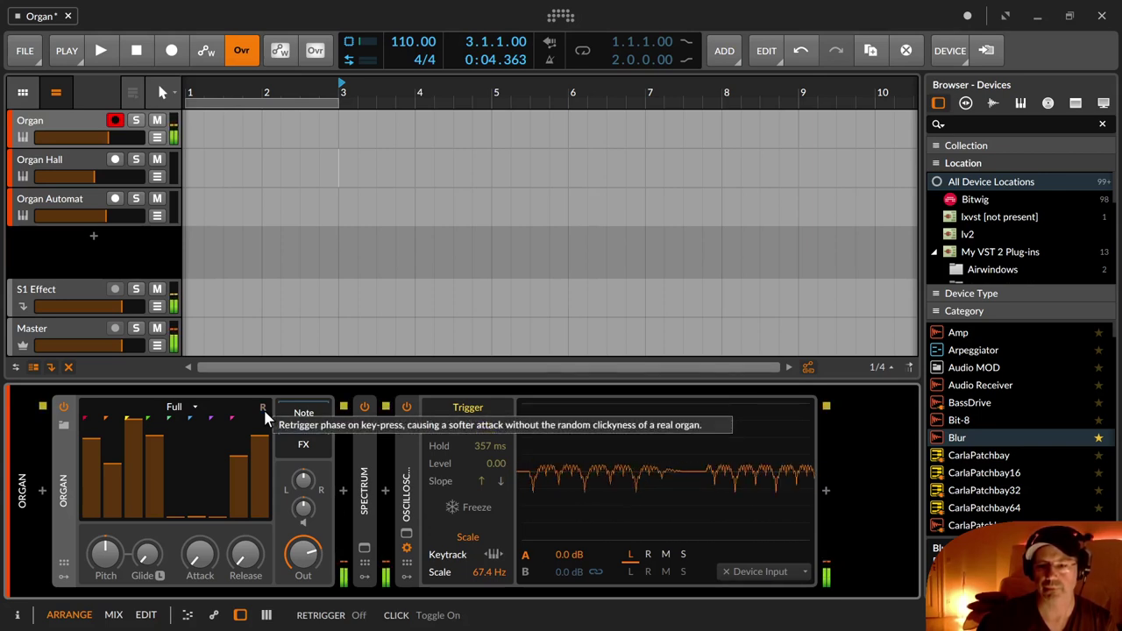
click(263, 409)
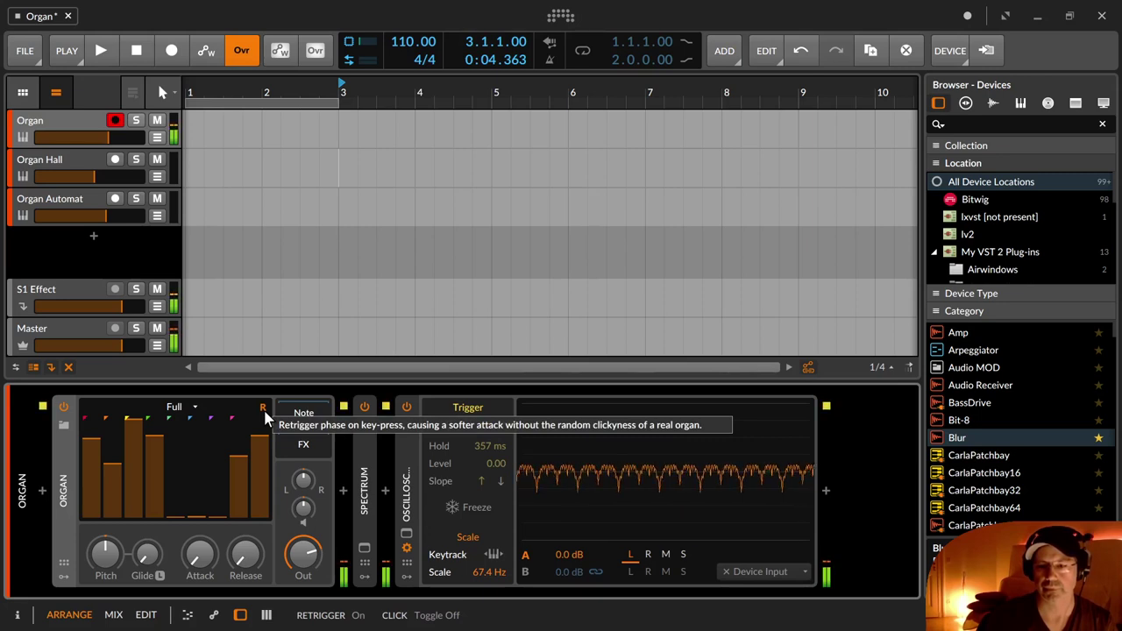
click(263, 408)
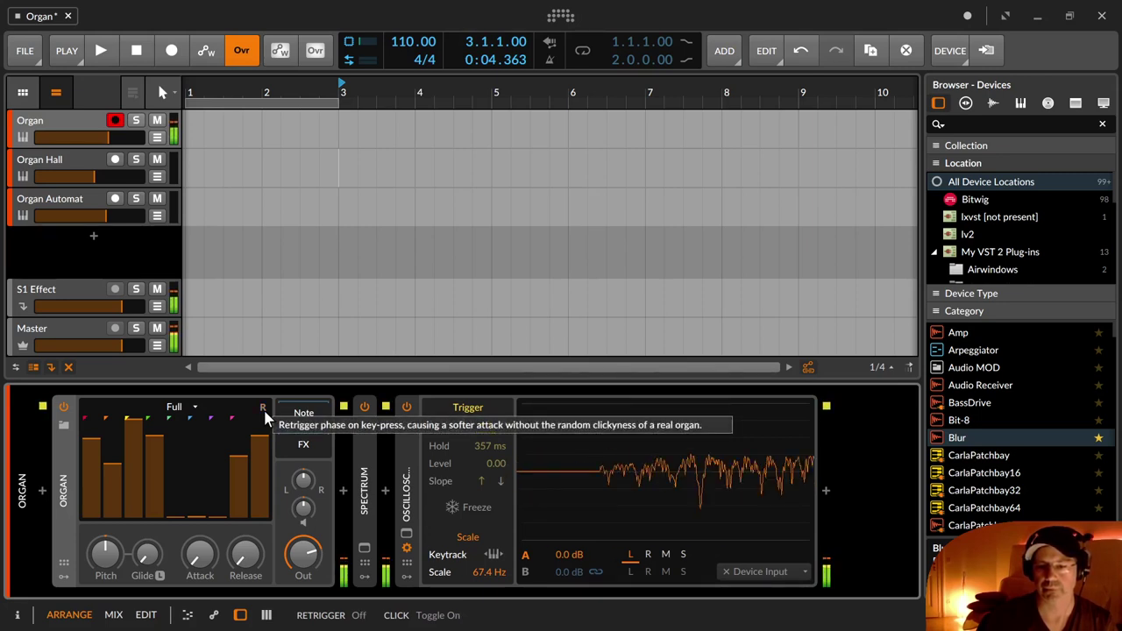
click(263, 408)
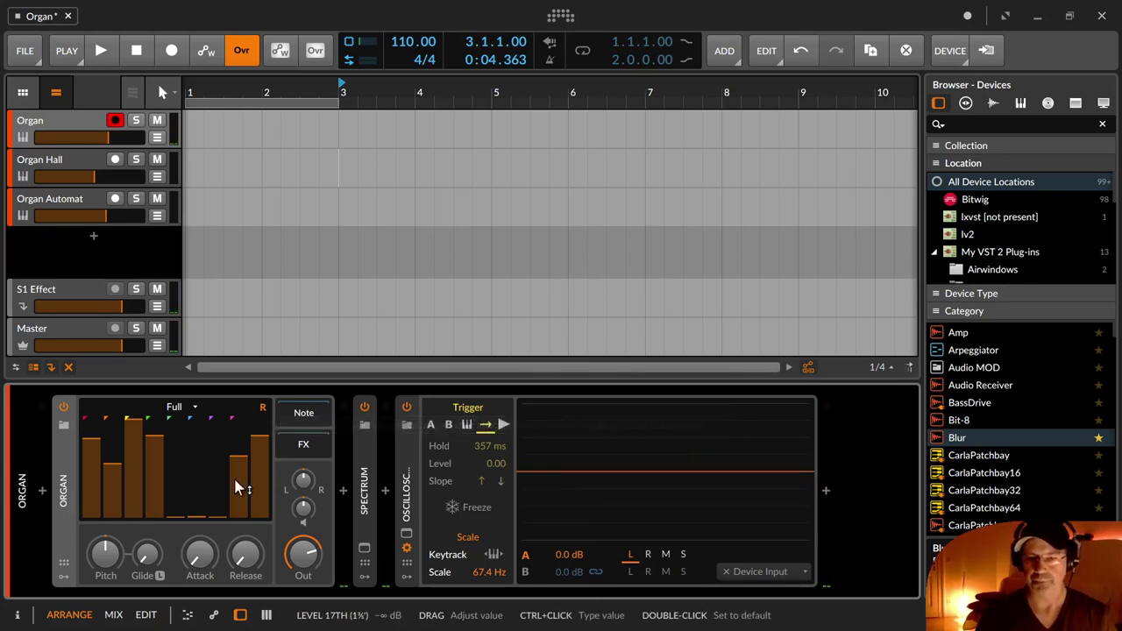
Look into the Organ's nested Note and FX chains and try its output level at +0.2 dB
click(308, 416)
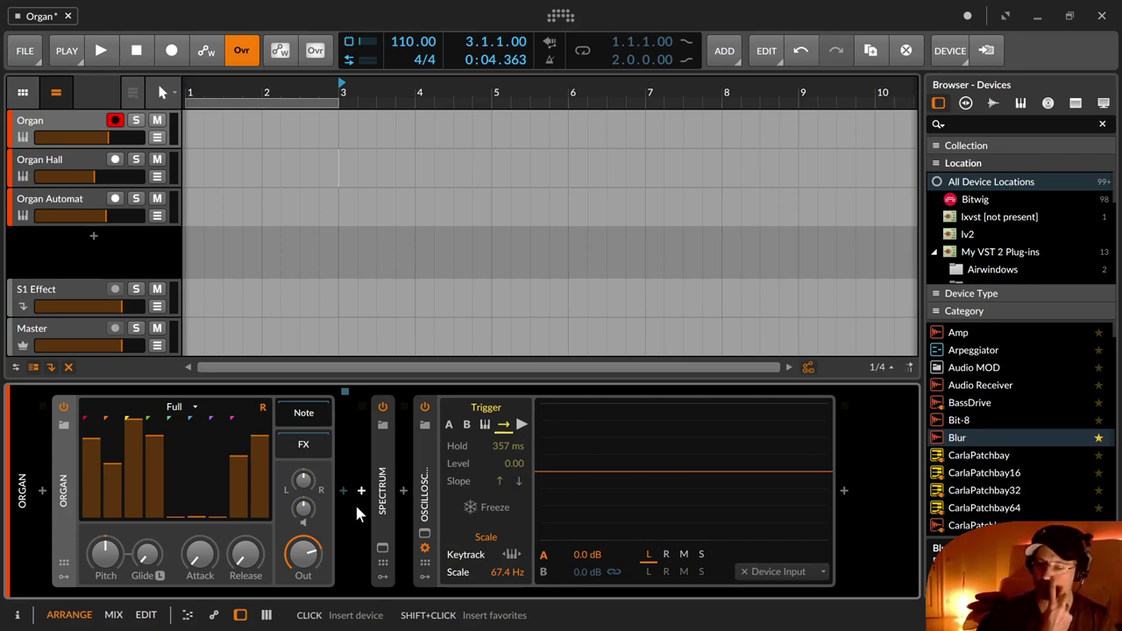
click(291, 447)
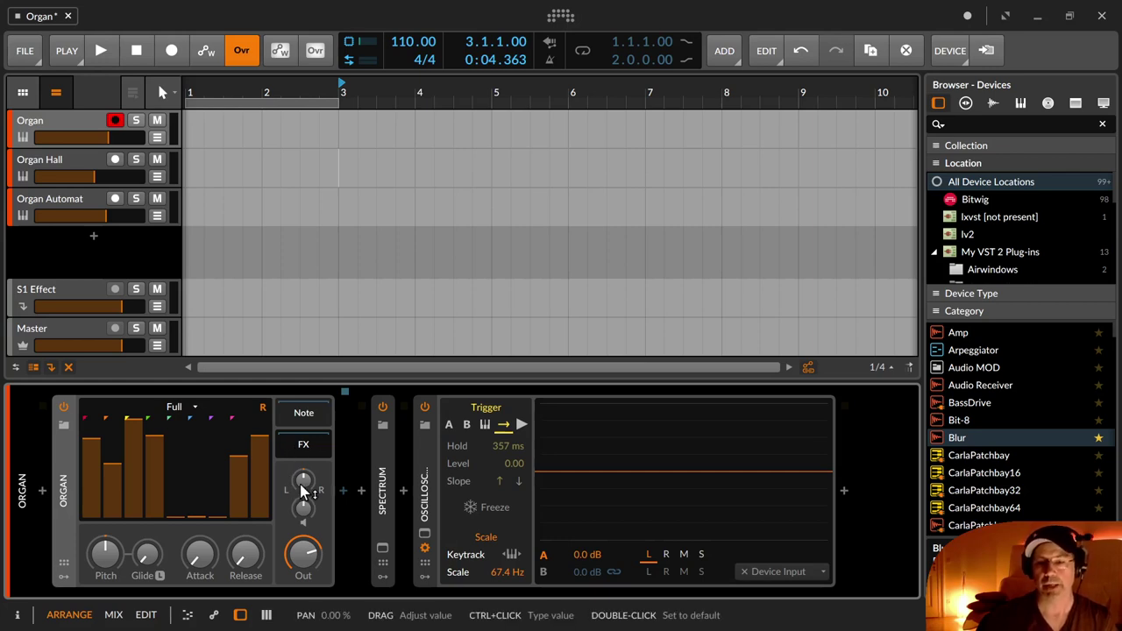
drag(303, 480, 308, 517)
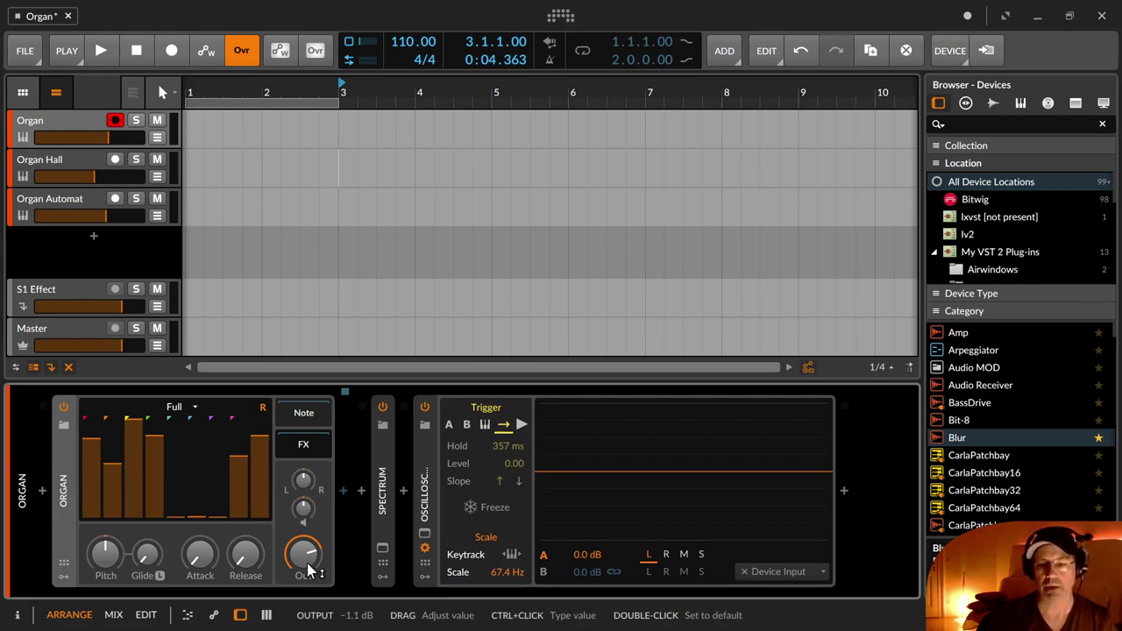
drag(306, 564, 306, 525)
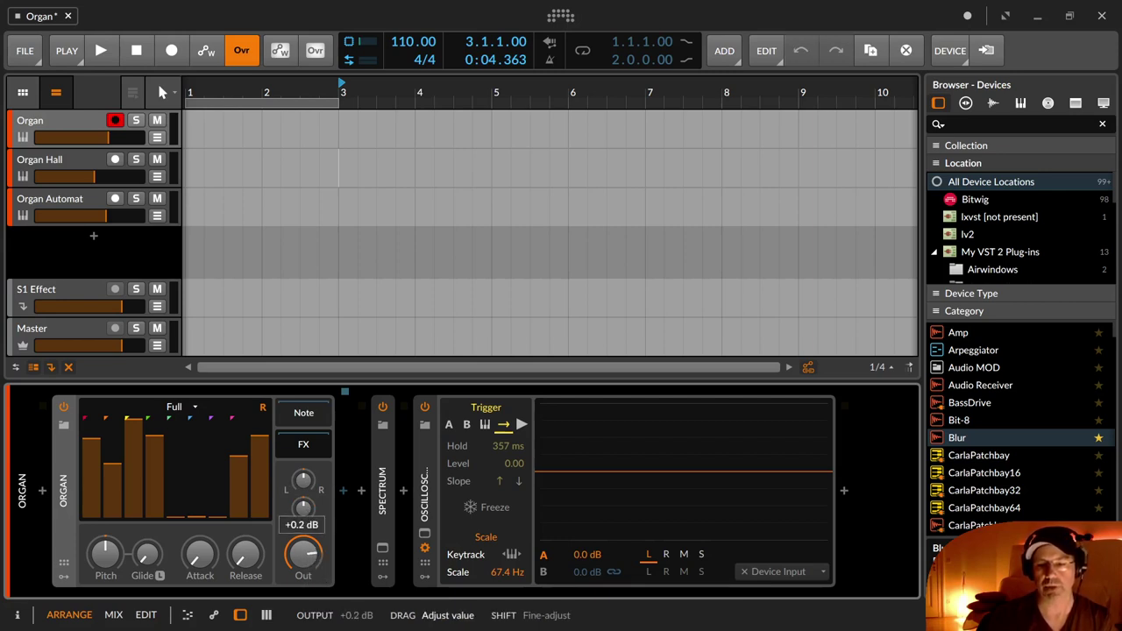
drag(307, 565, 307, 570)
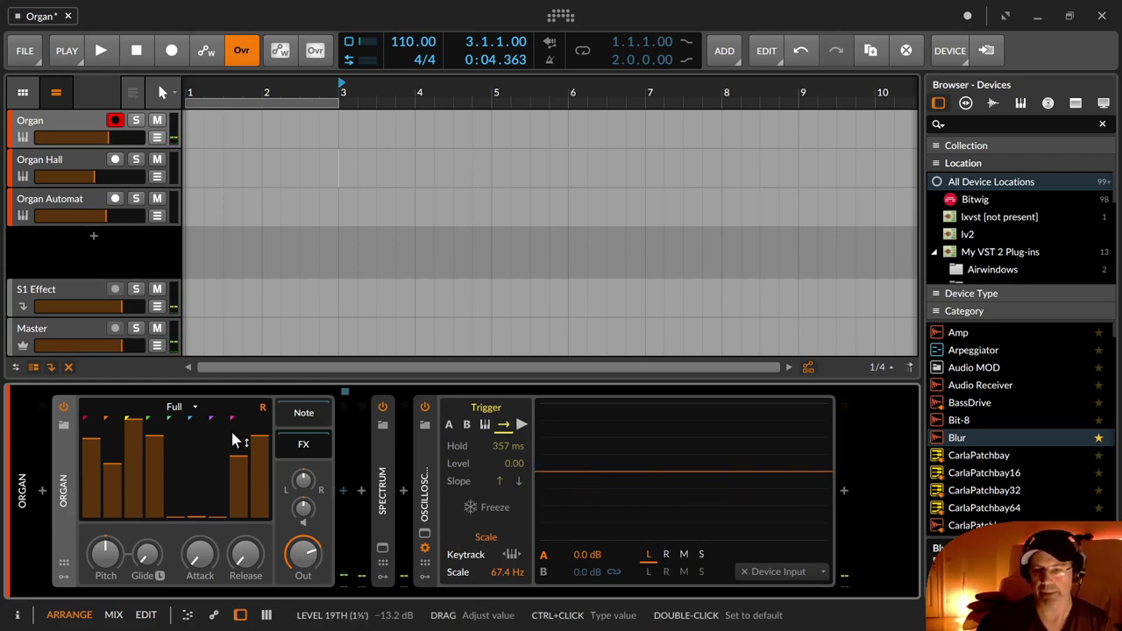
Switch the Organ's tonewheel model to Rich and raise the silent fifth, sixth and seventh drawbars in a descending curve
click(178, 406)
click(184, 425)
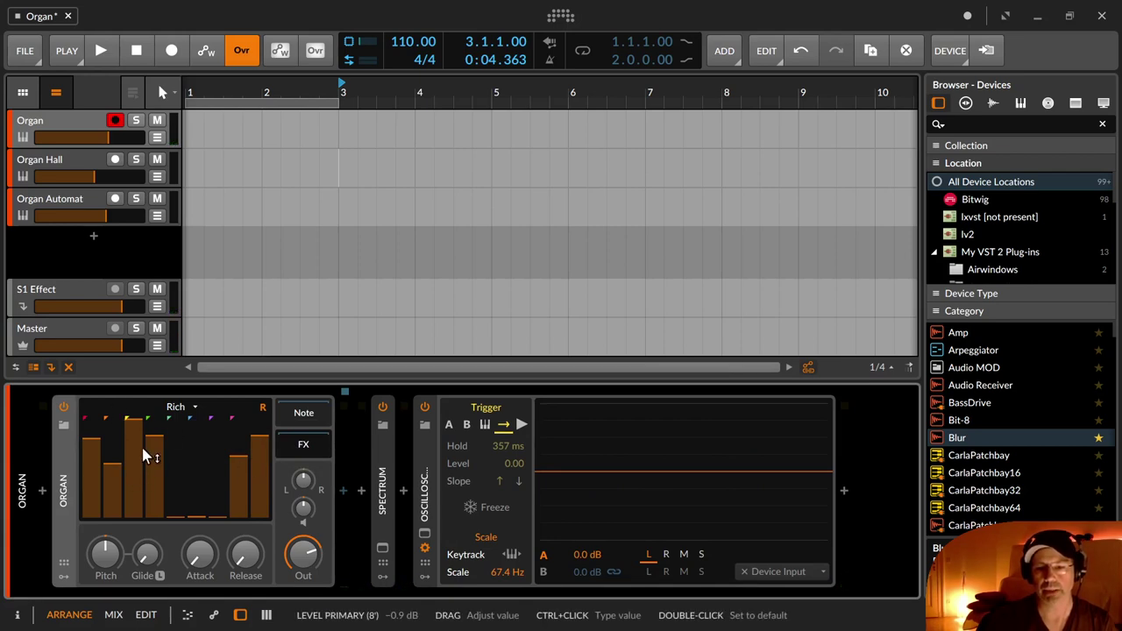
drag(216, 458, 178, 462)
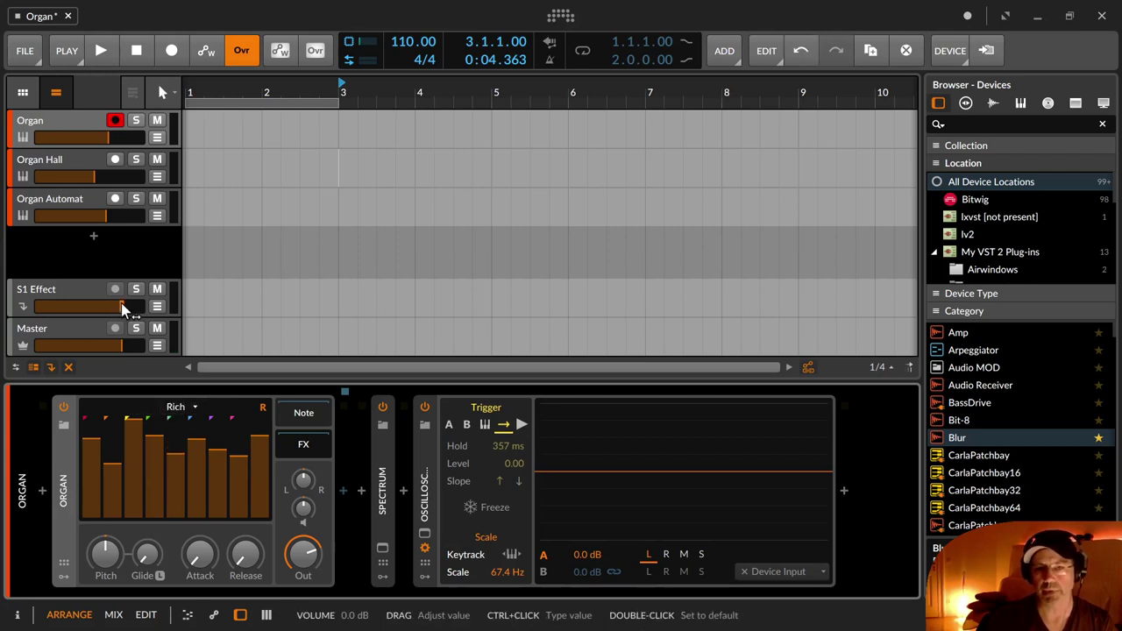
Select the Organ Hall track and set its Organ's tonewheel model to Pure
click(59, 169)
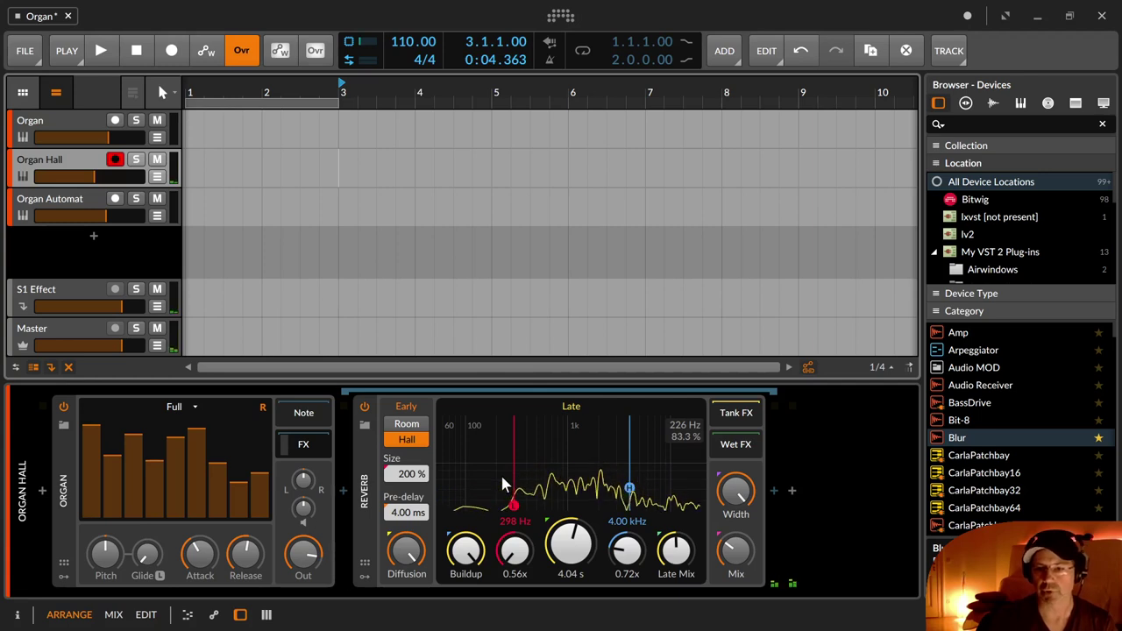
click(195, 412)
click(207, 445)
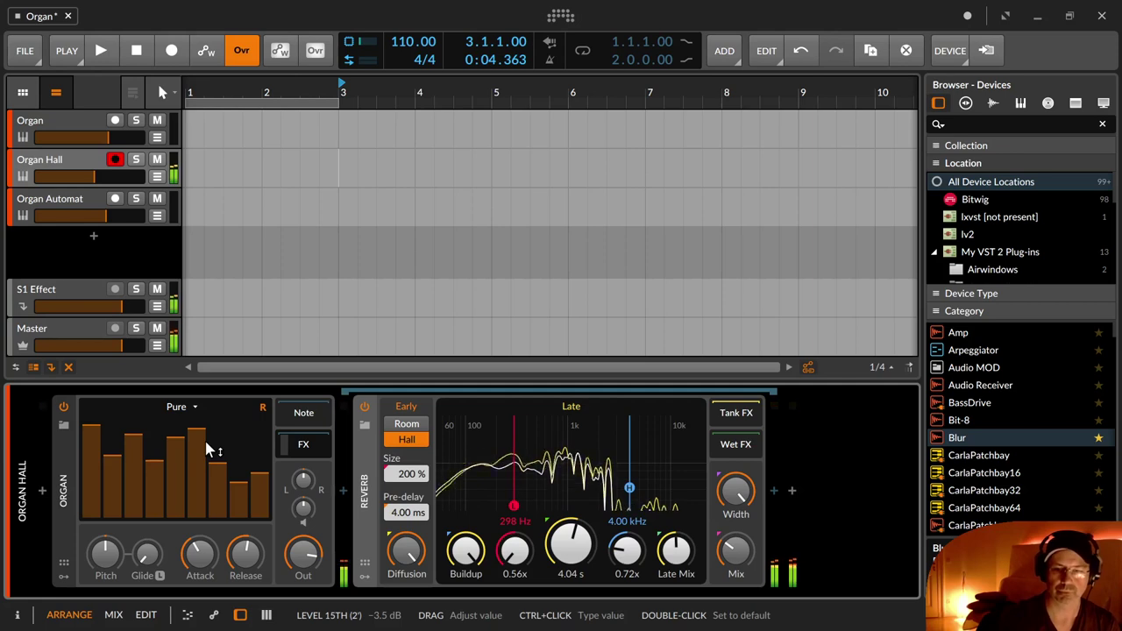
Try the 22nd (1') drawbar at -3.2 dB, -6.2 dB and silent, the 19th silent and at -3.5 dB, and settle both at moderate levels
drag(256, 424, 261, 435)
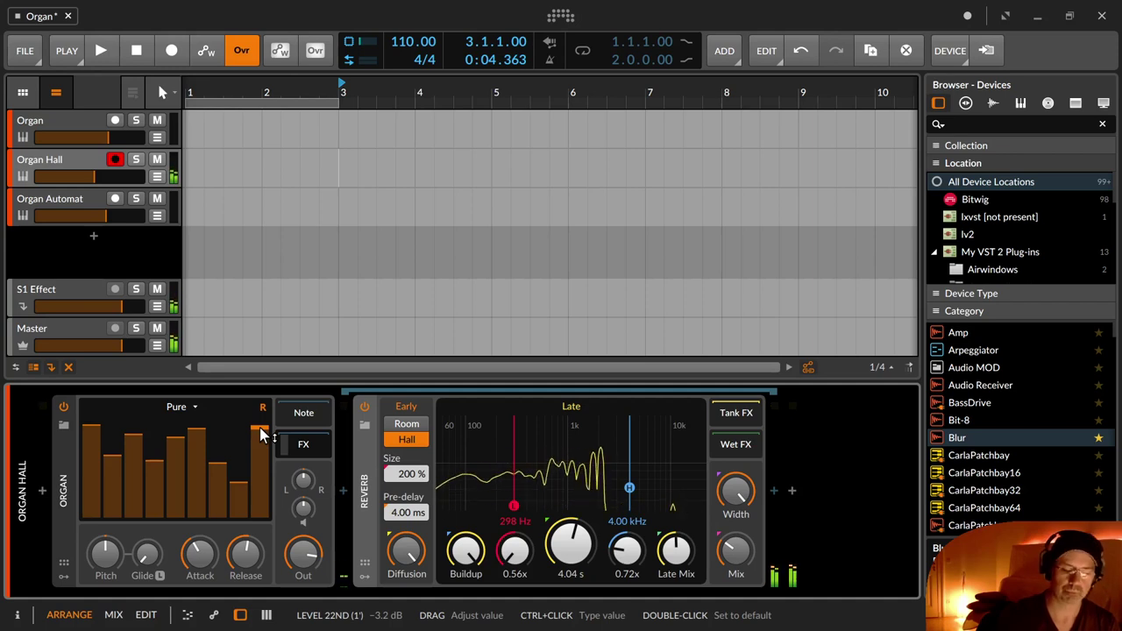
drag(260, 427, 261, 444)
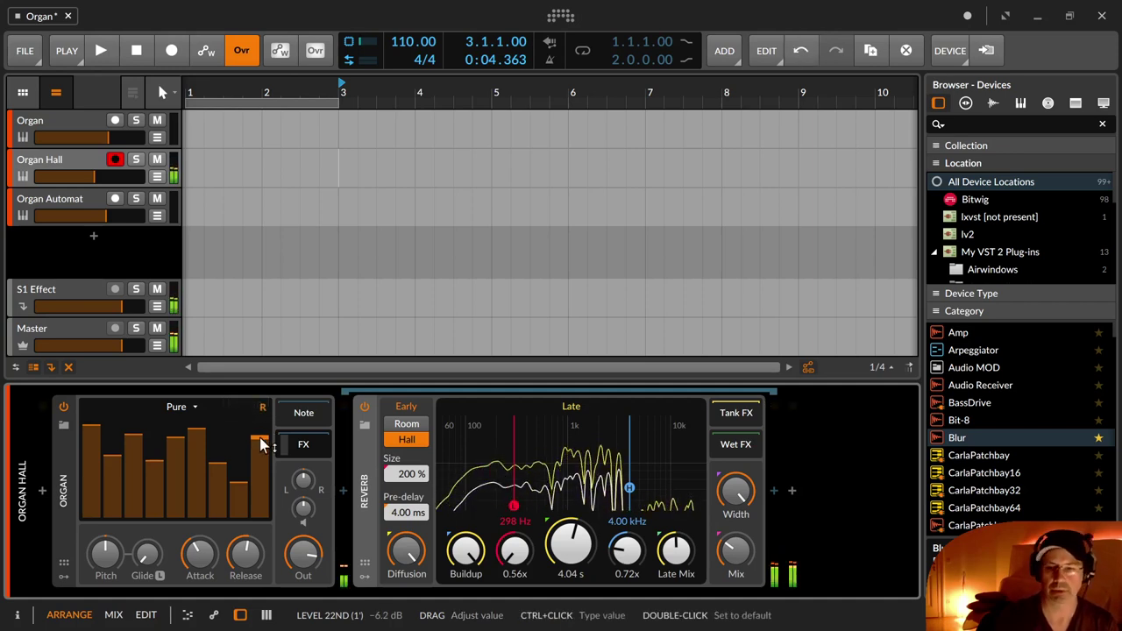
drag(261, 444, 260, 526)
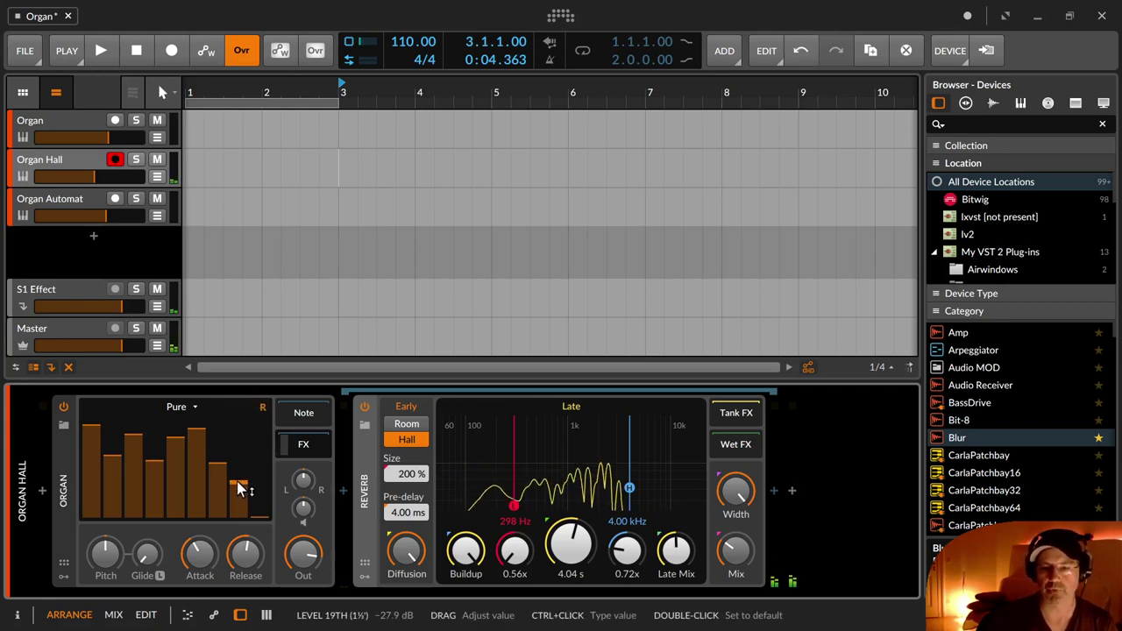
drag(243, 488, 245, 524)
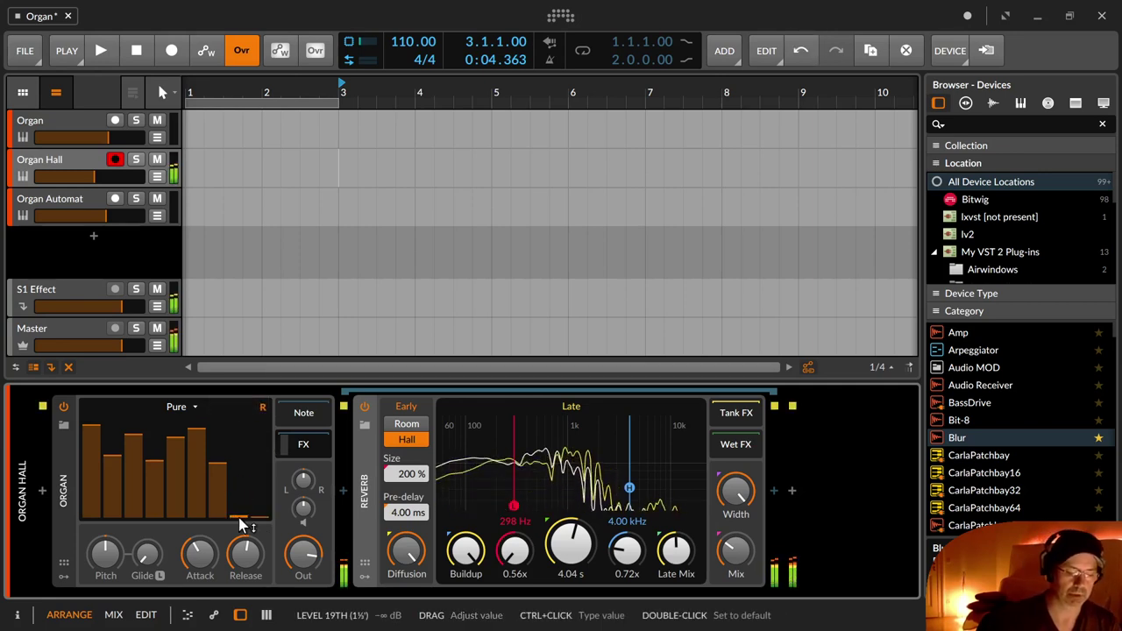
drag(243, 524, 242, 433)
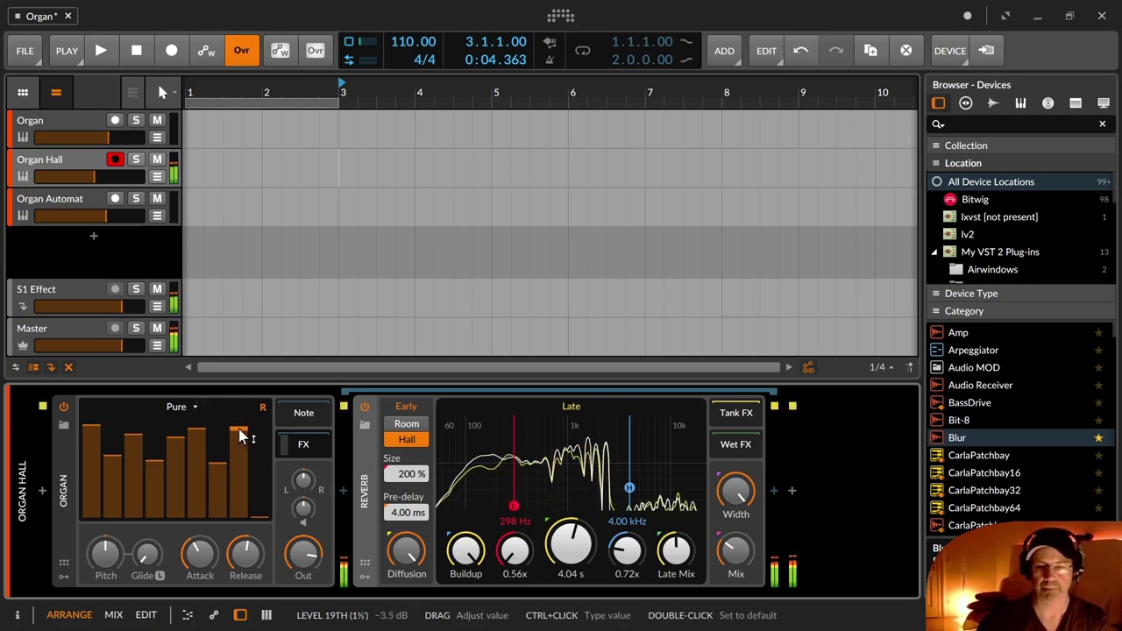
mouse_move(259, 459)
mouse_down()
mouse_move(258, 478)
mouse_move(245, 456)
mouse_up()
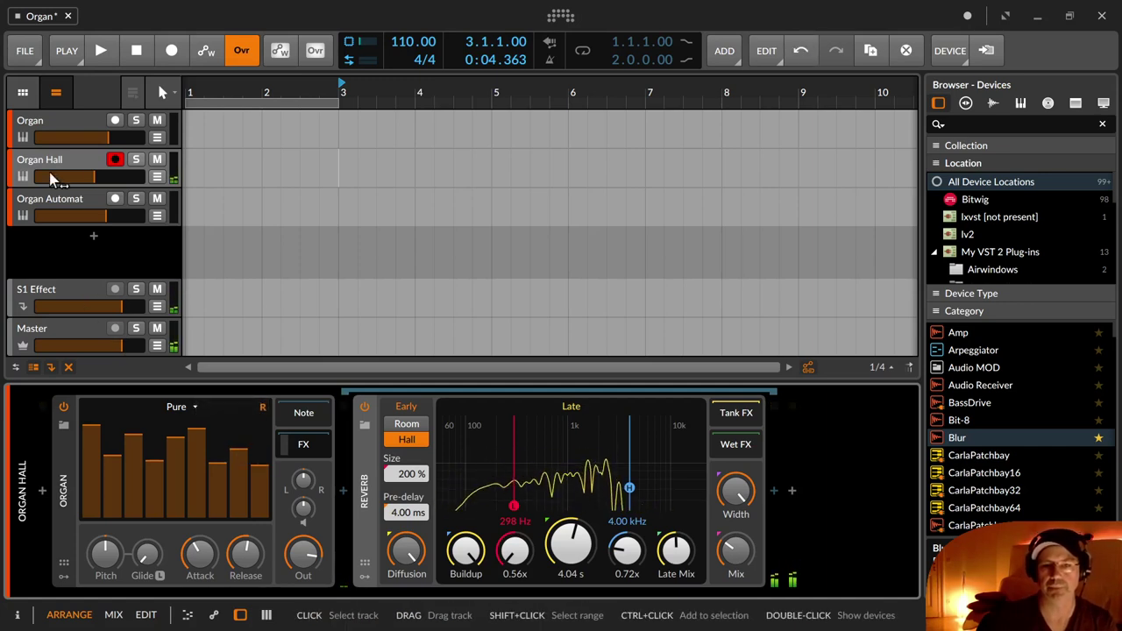
Select the Organ Automat track and examine its Organ modulators and the effects in its device chain
click(60, 205)
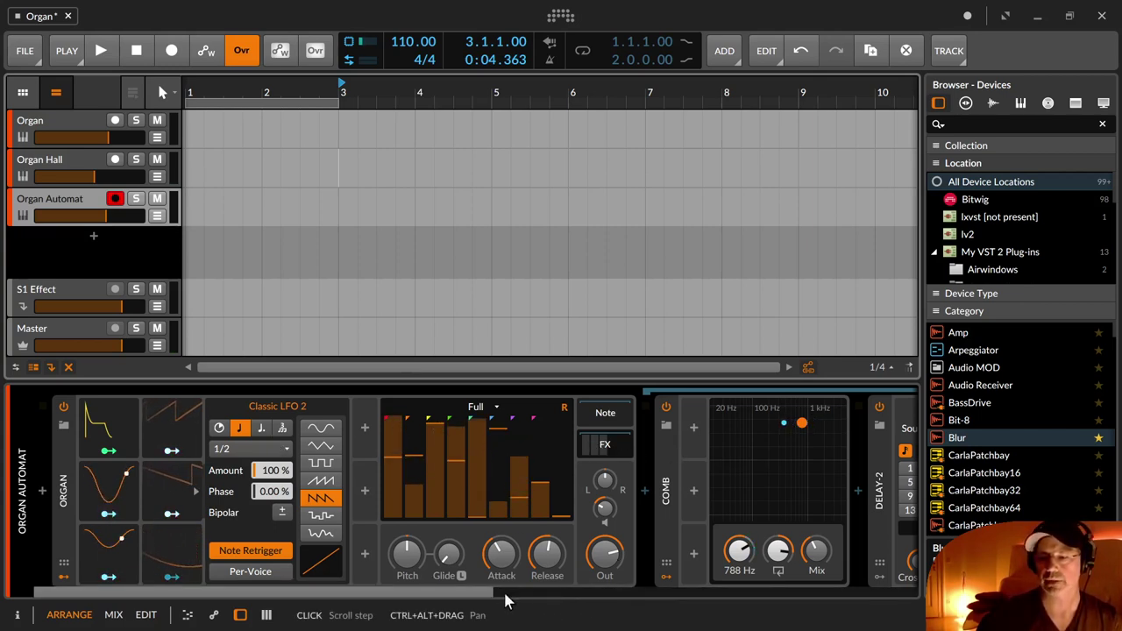
drag(473, 599, 173, 559)
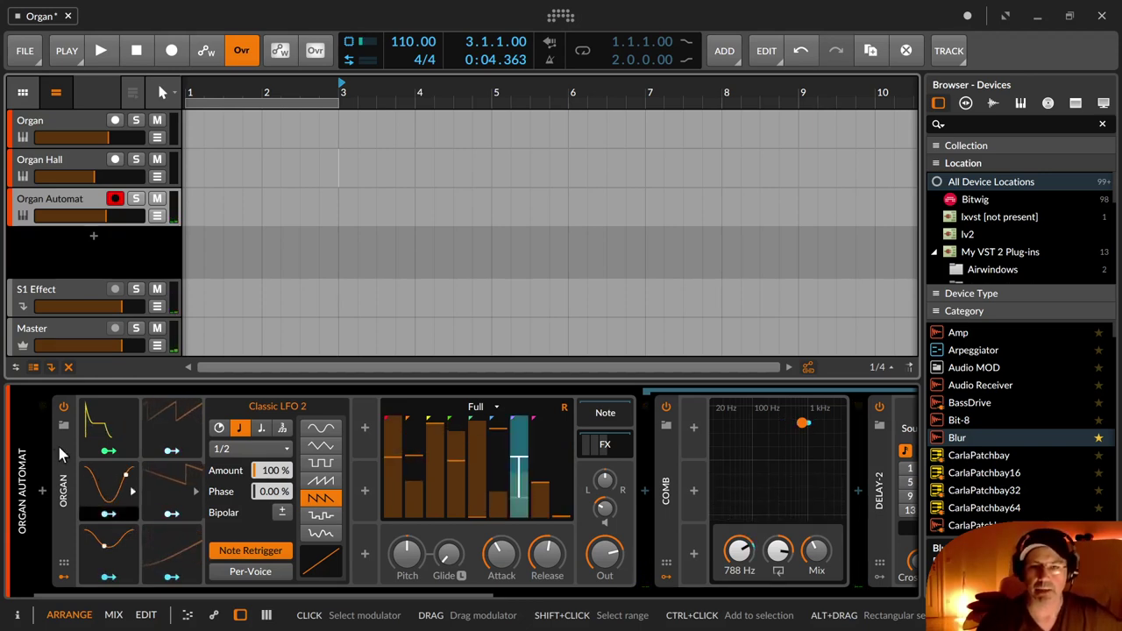
Select the Organ track and browse the replacement presets available for its Organ device
click(86, 117)
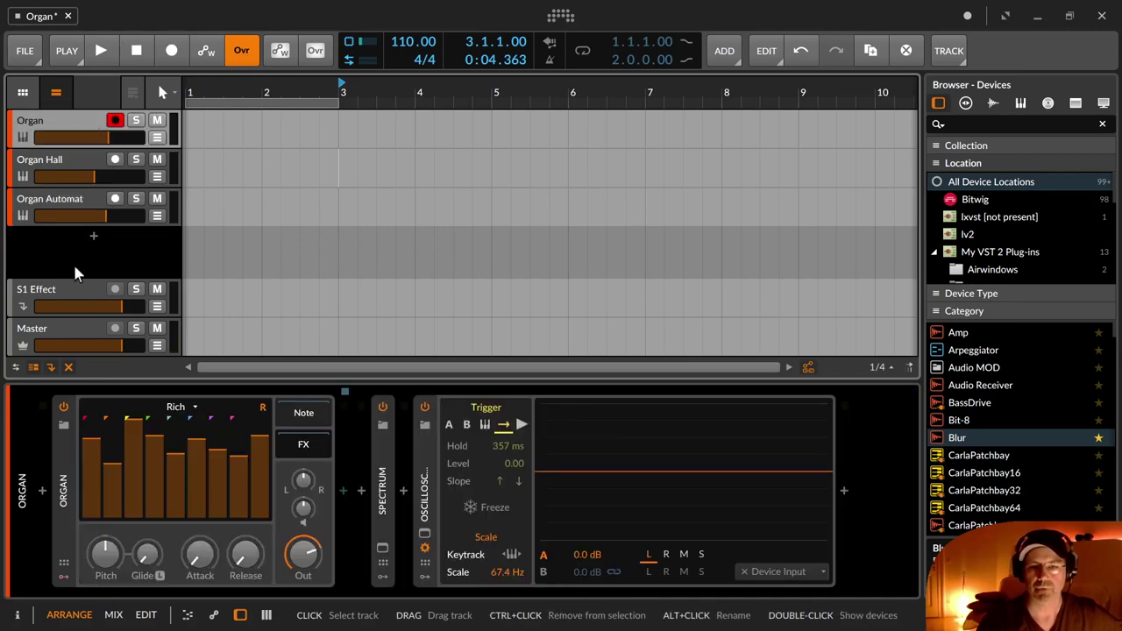
click(62, 427)
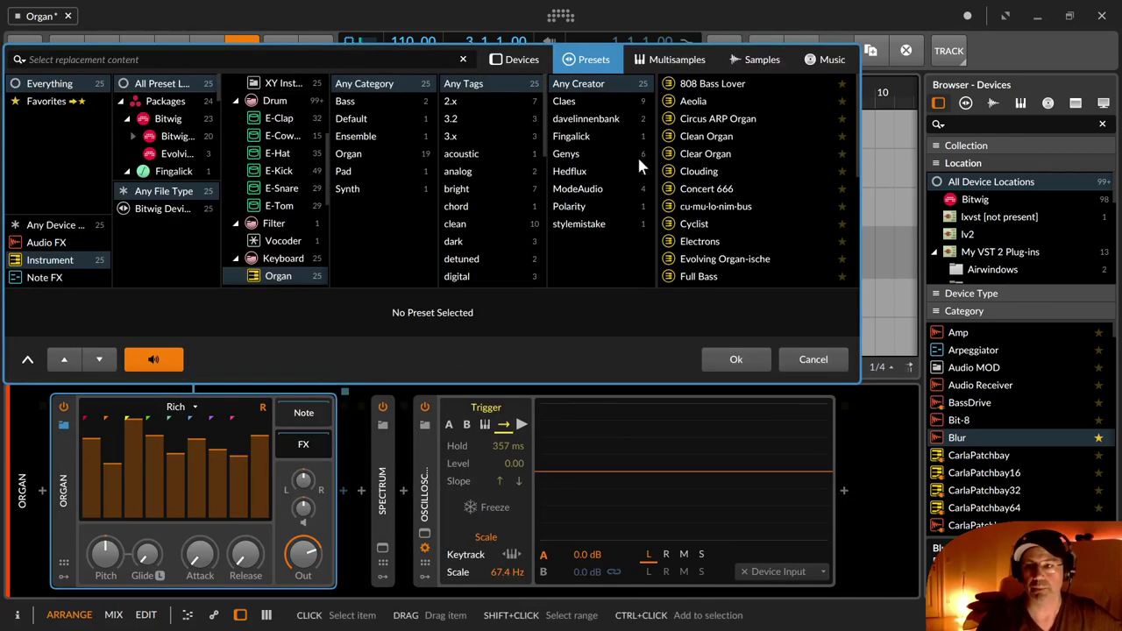
scroll(754, 146, down, 5)
scroll(754, 146, up, 5)
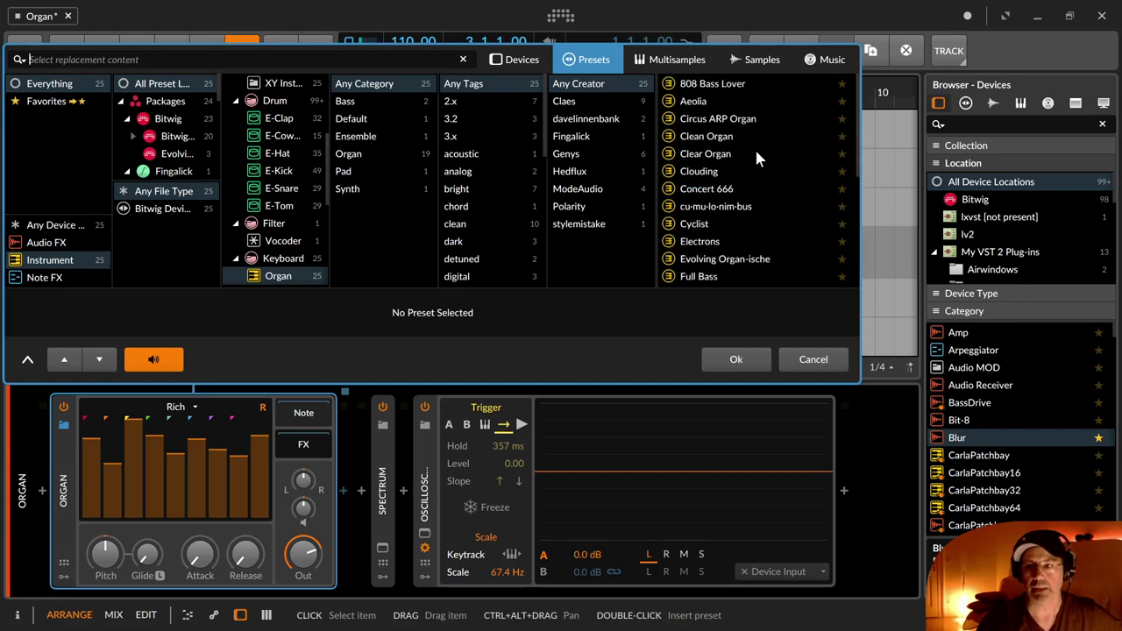
scroll(758, 158, down, 1)
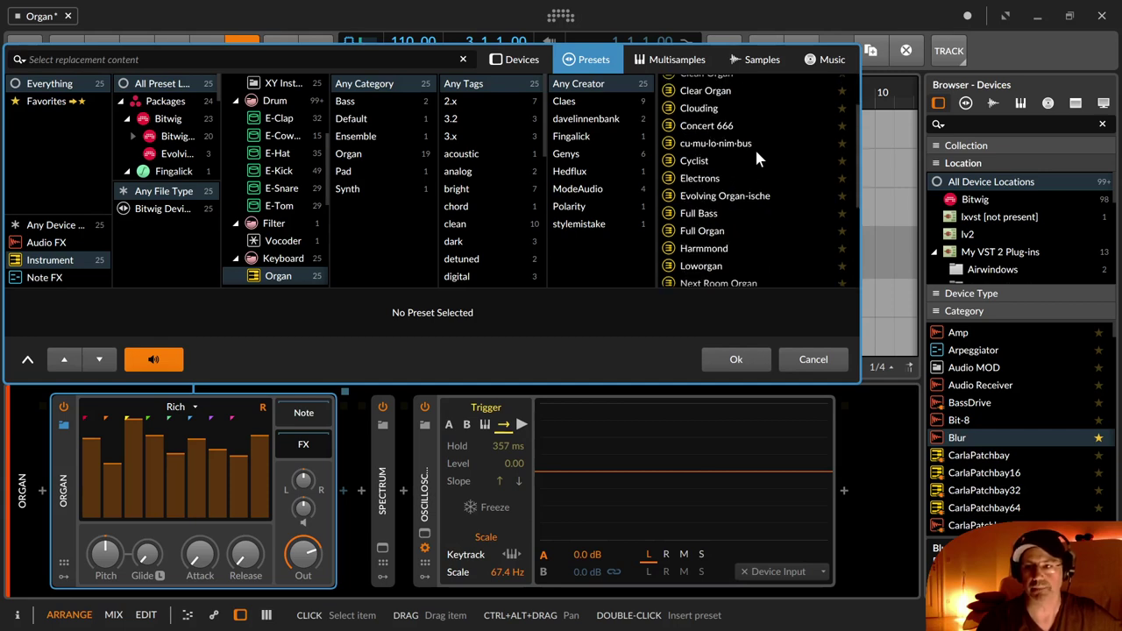
scroll(758, 157, up, 1)
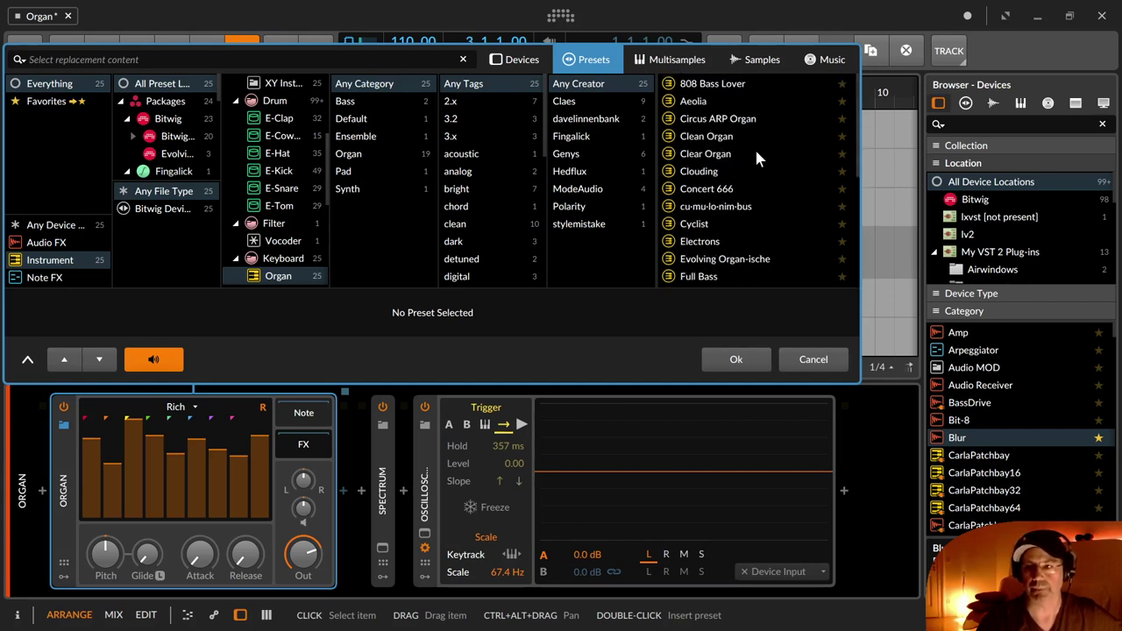
Audition the Circus ARP Organ and Cyclist presets, look through the rest of the list, and leave the browser without replacing the device
click(737, 122)
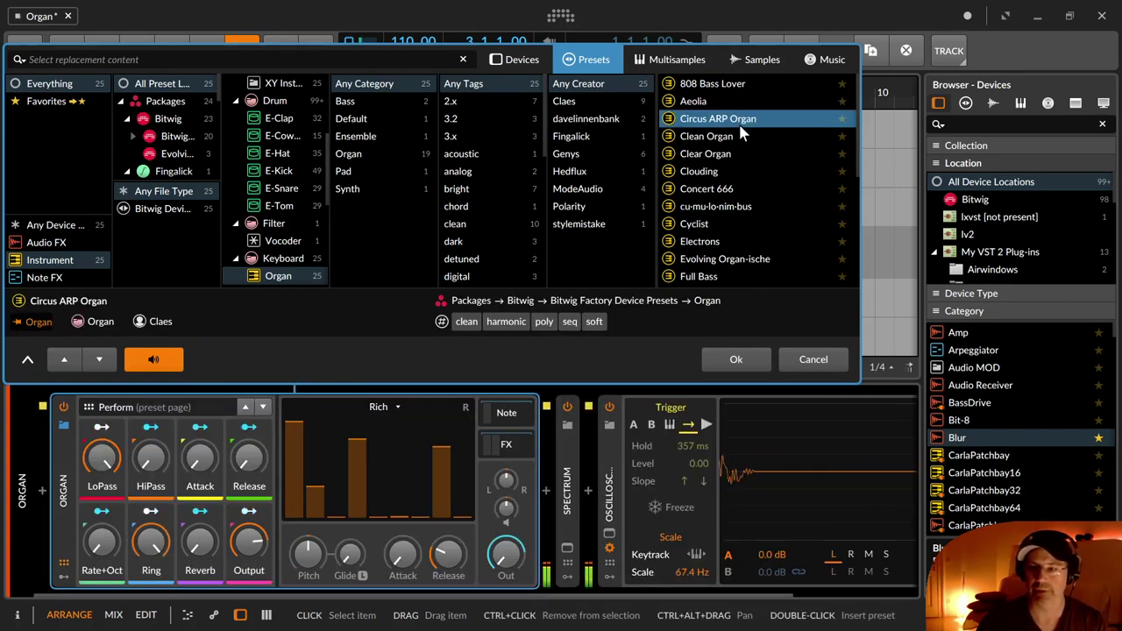
click(754, 224)
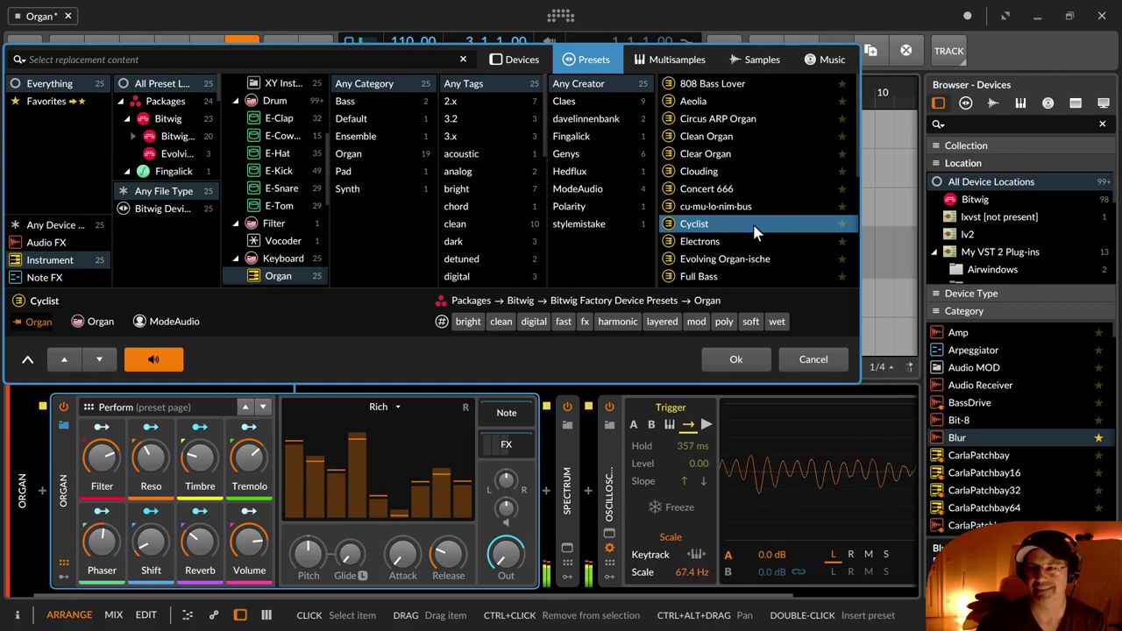
scroll(754, 226, down, 4)
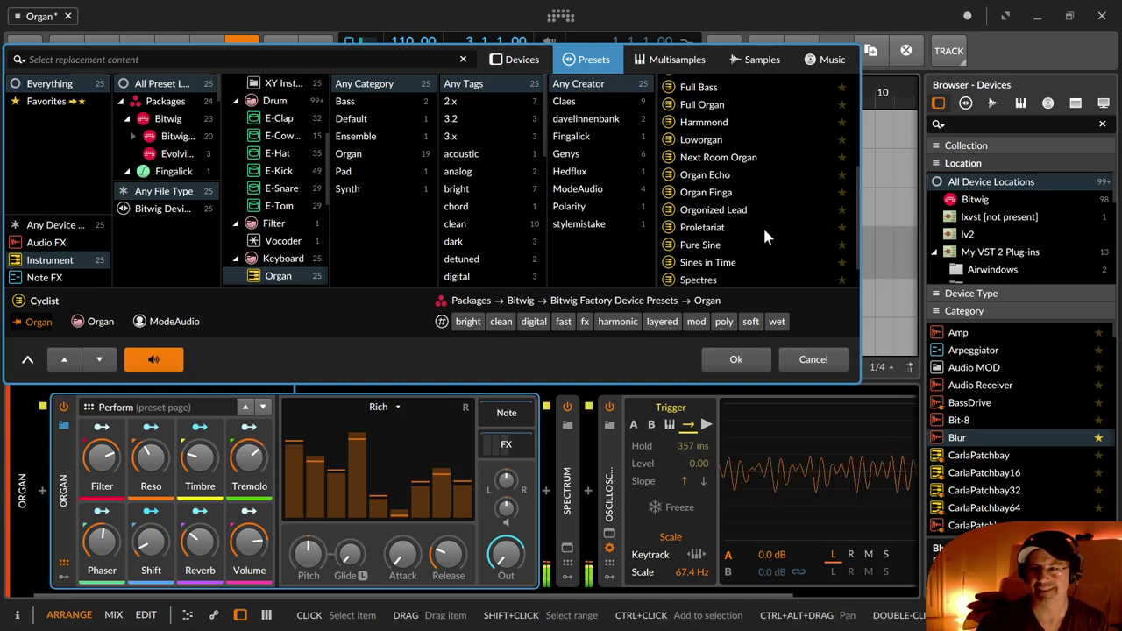
scroll(772, 246, down, 1)
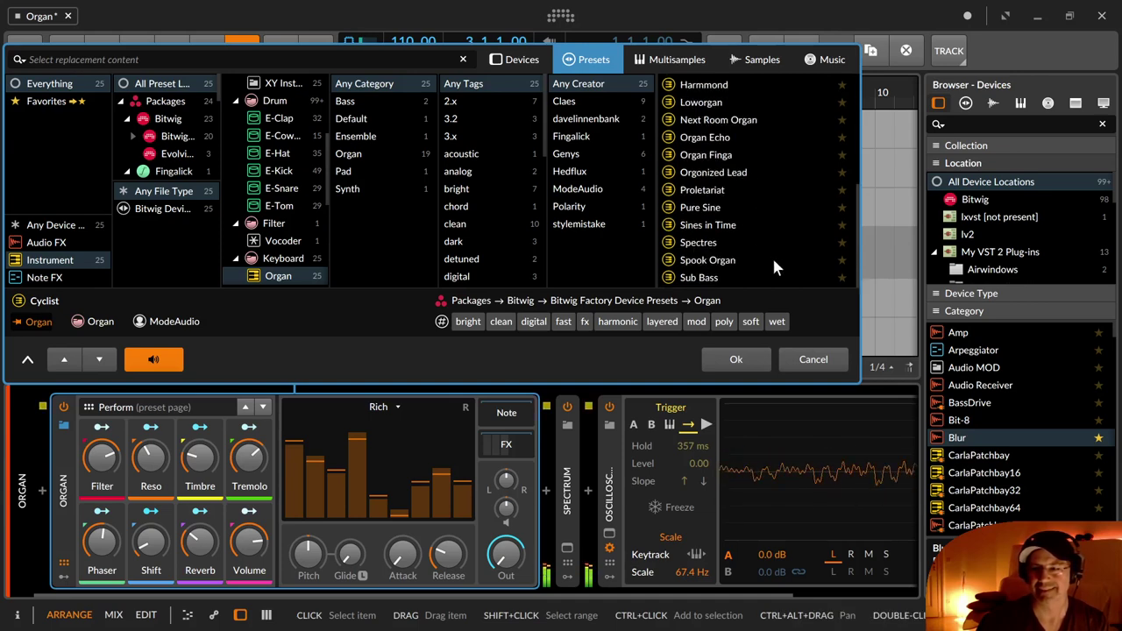
click(806, 356)
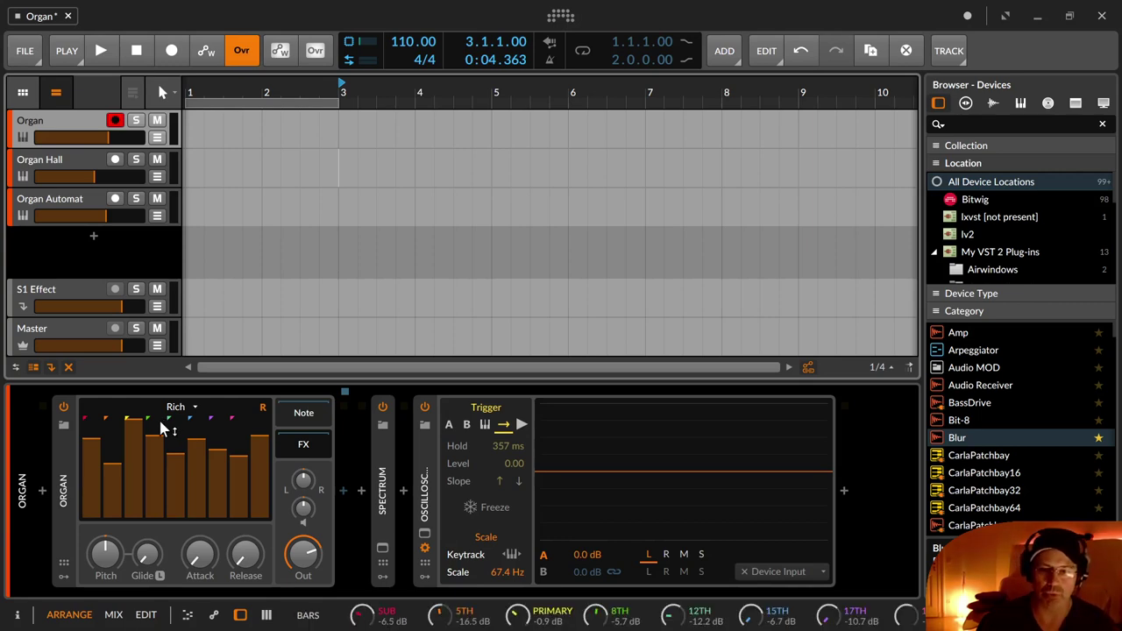
Set the Organ's 5th, Primary and 8th drawbars to about -36.1, -28.4 and -13.4 dB, and briefly show its Bars remote controls page
drag(163, 427, 175, 465)
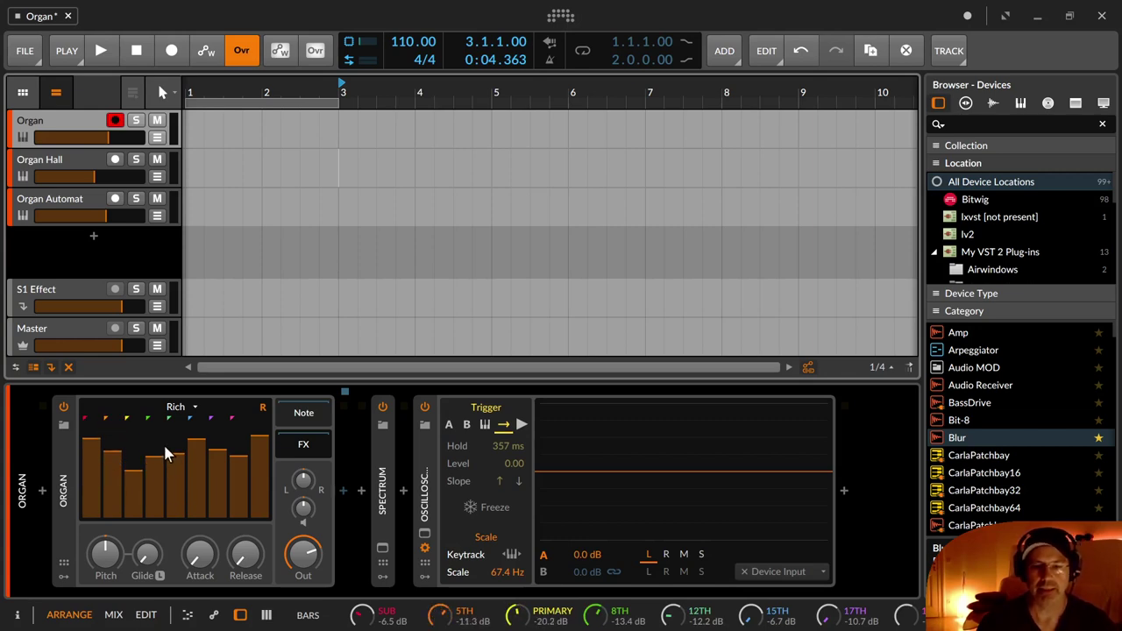
click(63, 567)
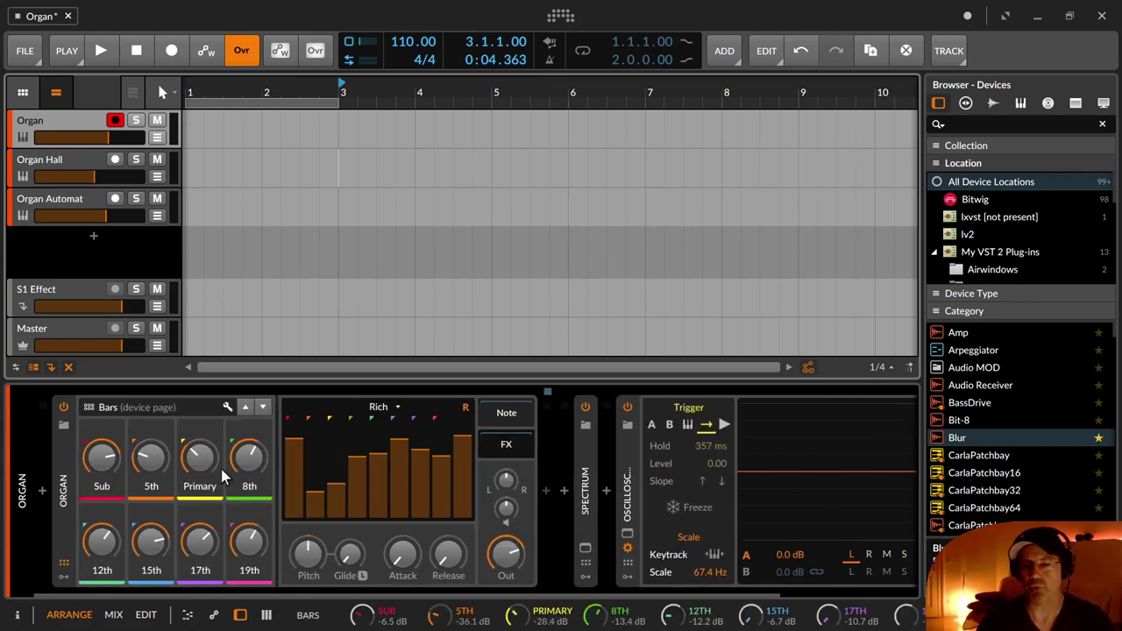
click(64, 564)
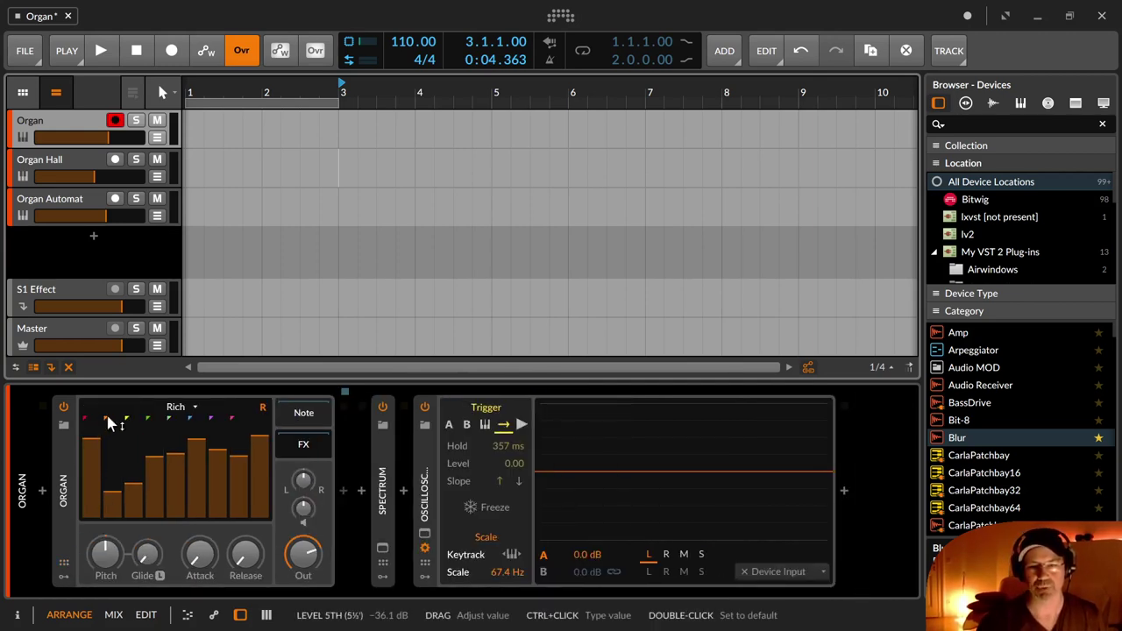